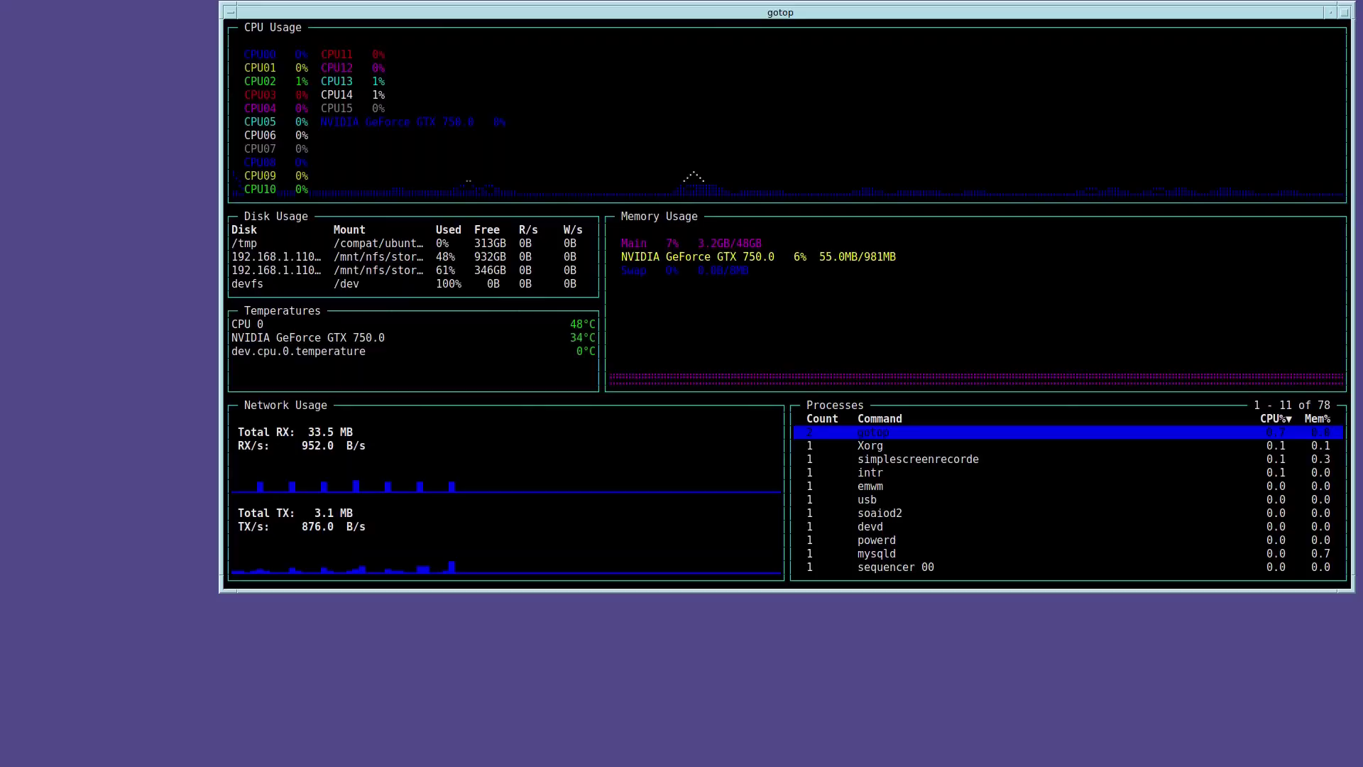
Scroll down and back up through the EMWM homepage on fastestcode.org
{"action": "left_click", "coordinate": [45, 91]}
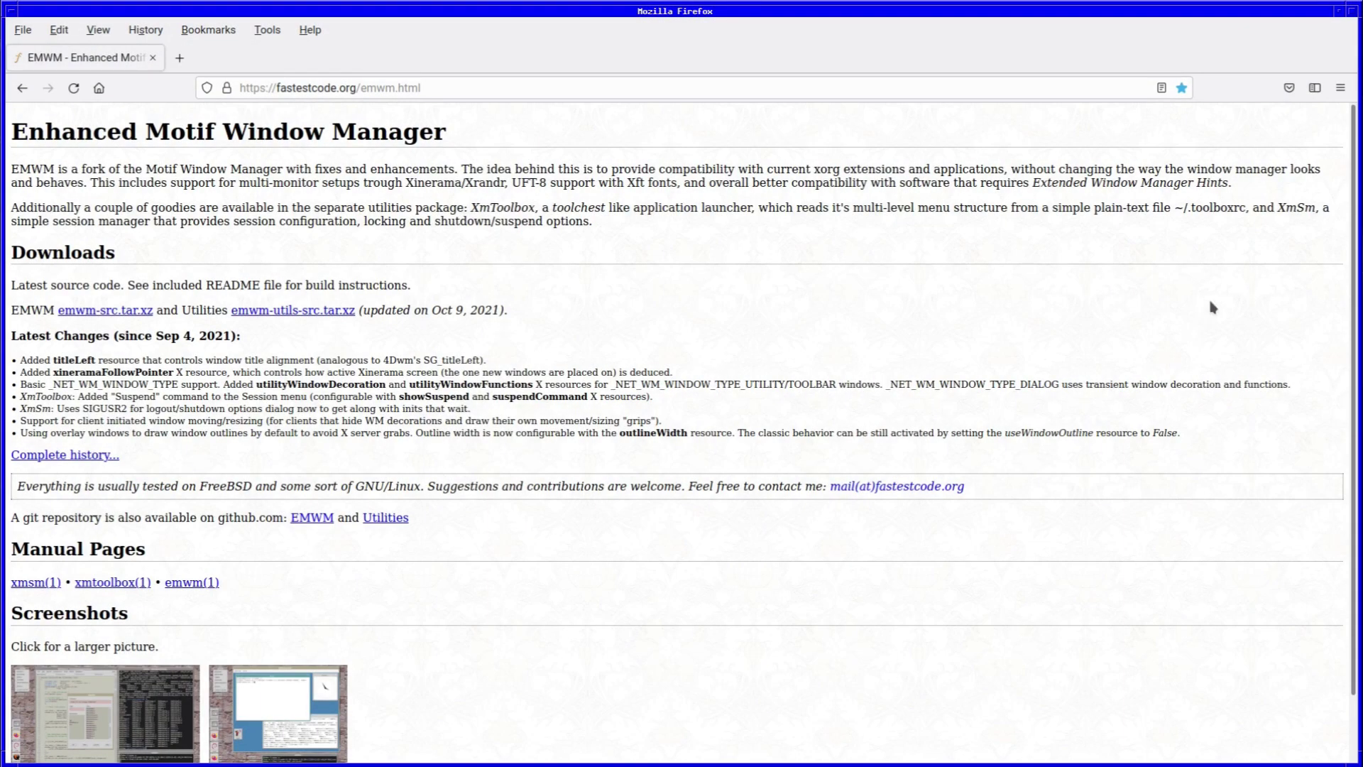
{"action": "scroll", "coordinate": [1355, 292], "scroll_direction": "down", "scroll_amount": 2}
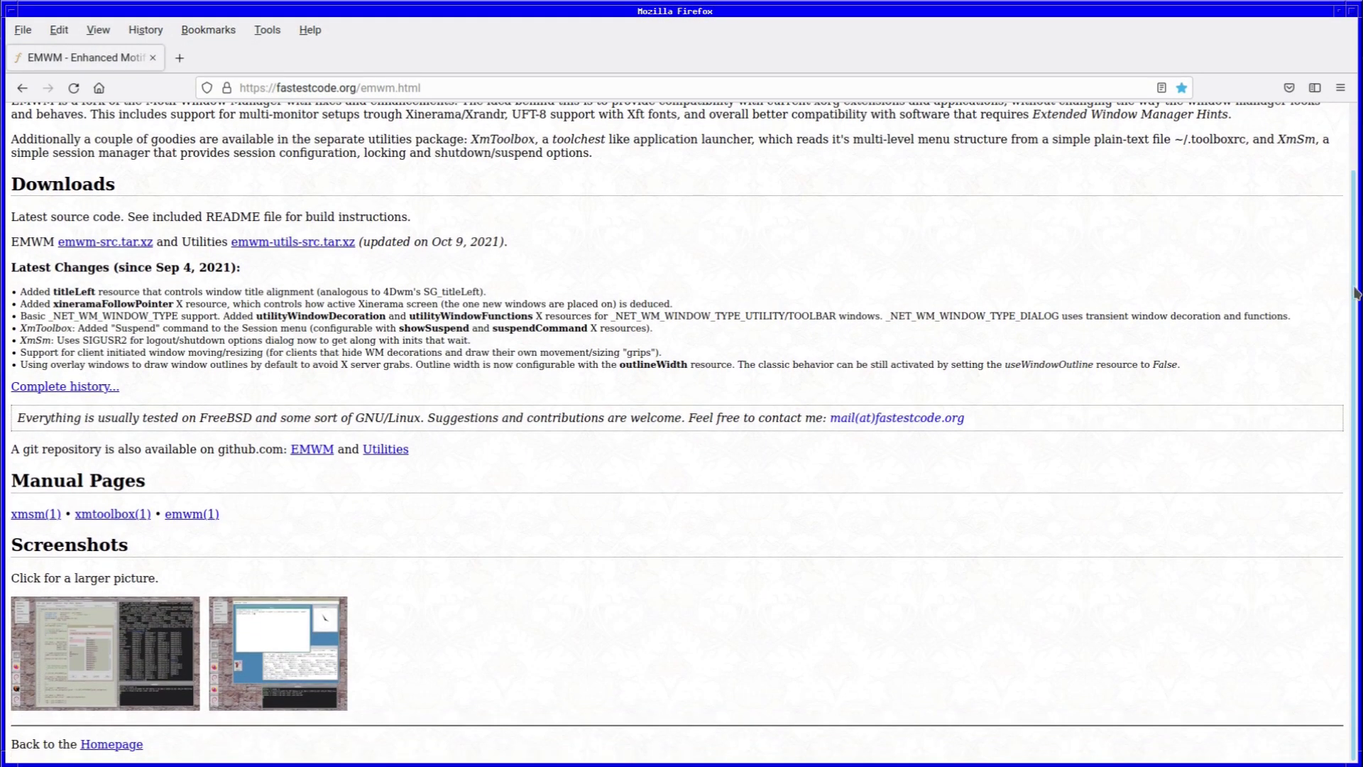
{"action": "scroll", "coordinate": [1328, 230], "scroll_direction": "up", "scroll_amount": 2}
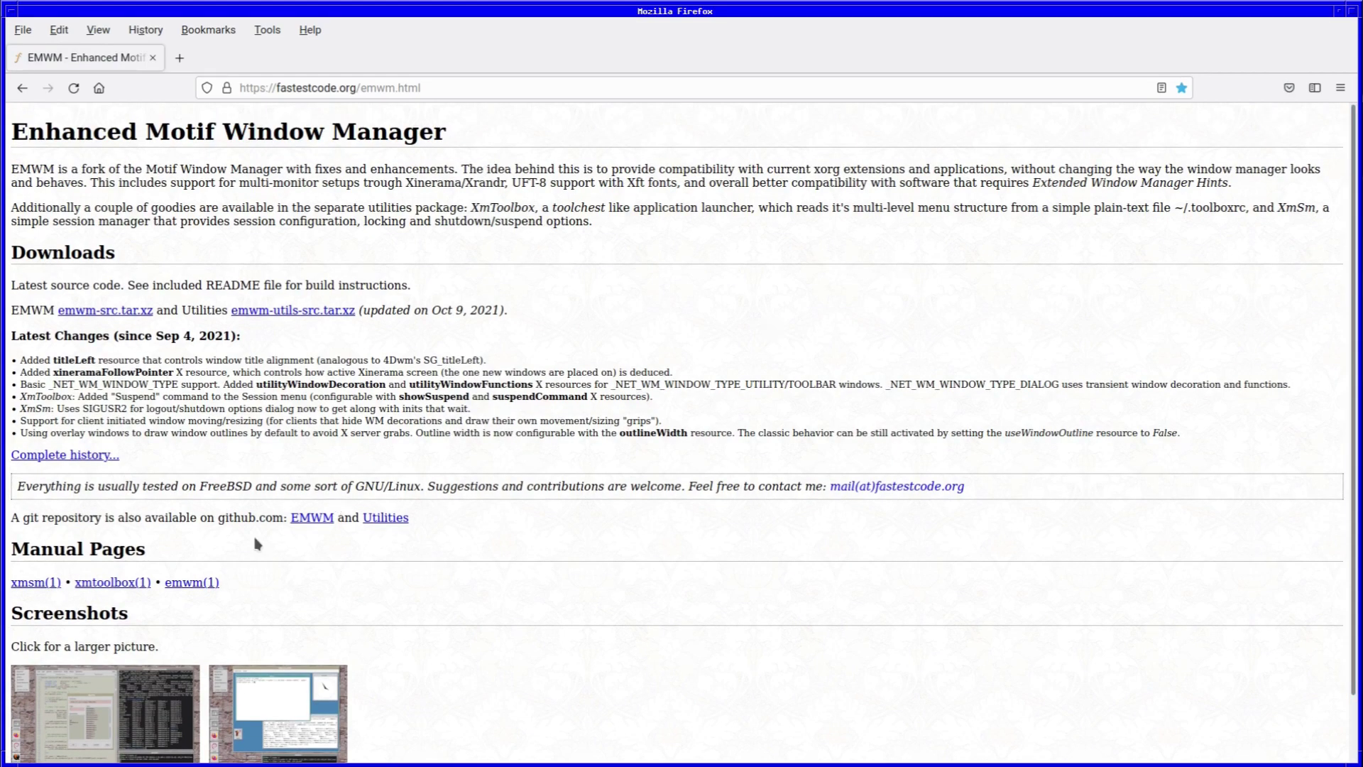
View screenshots emwm1.png and emwm2.png full size, returning to the homepage after each
{"action": "left_click", "coordinate": [158, 706]}
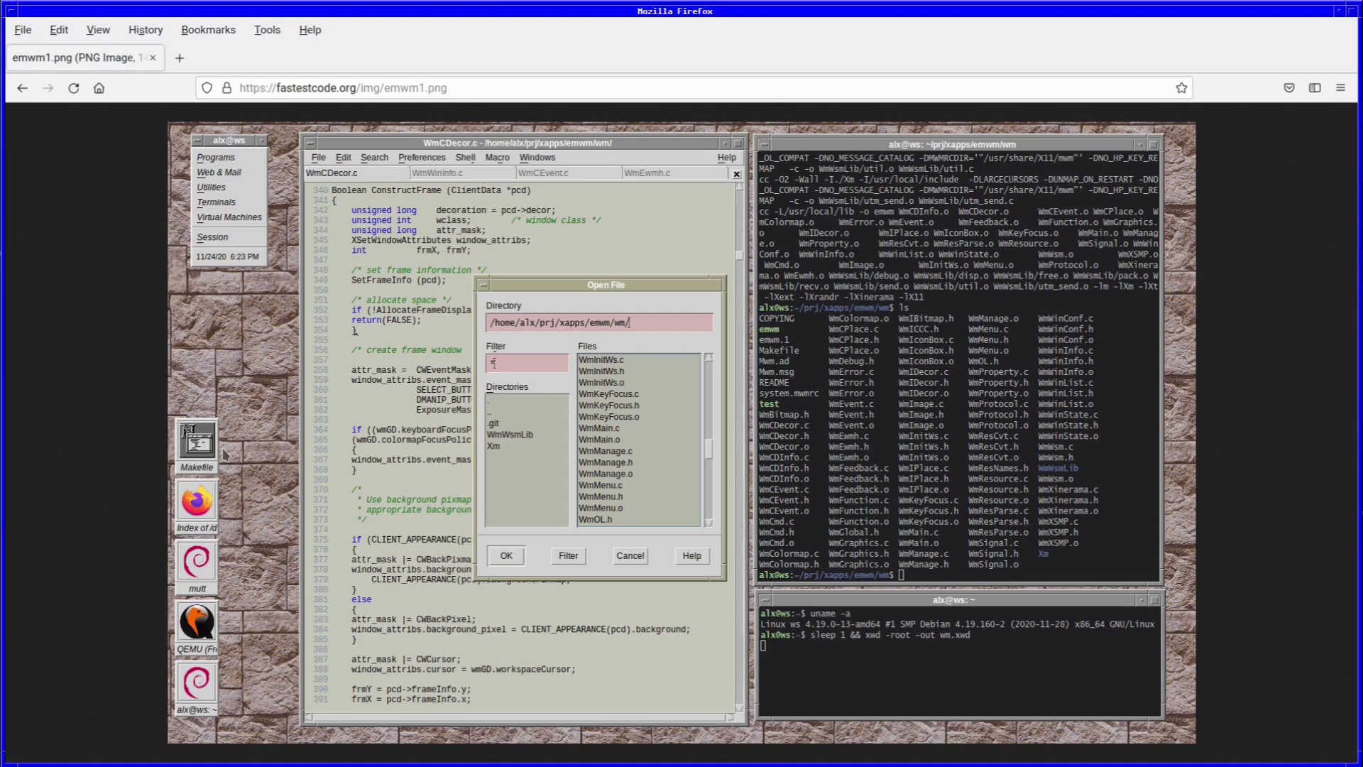
{"action": "left_click", "coordinate": [22, 87]}
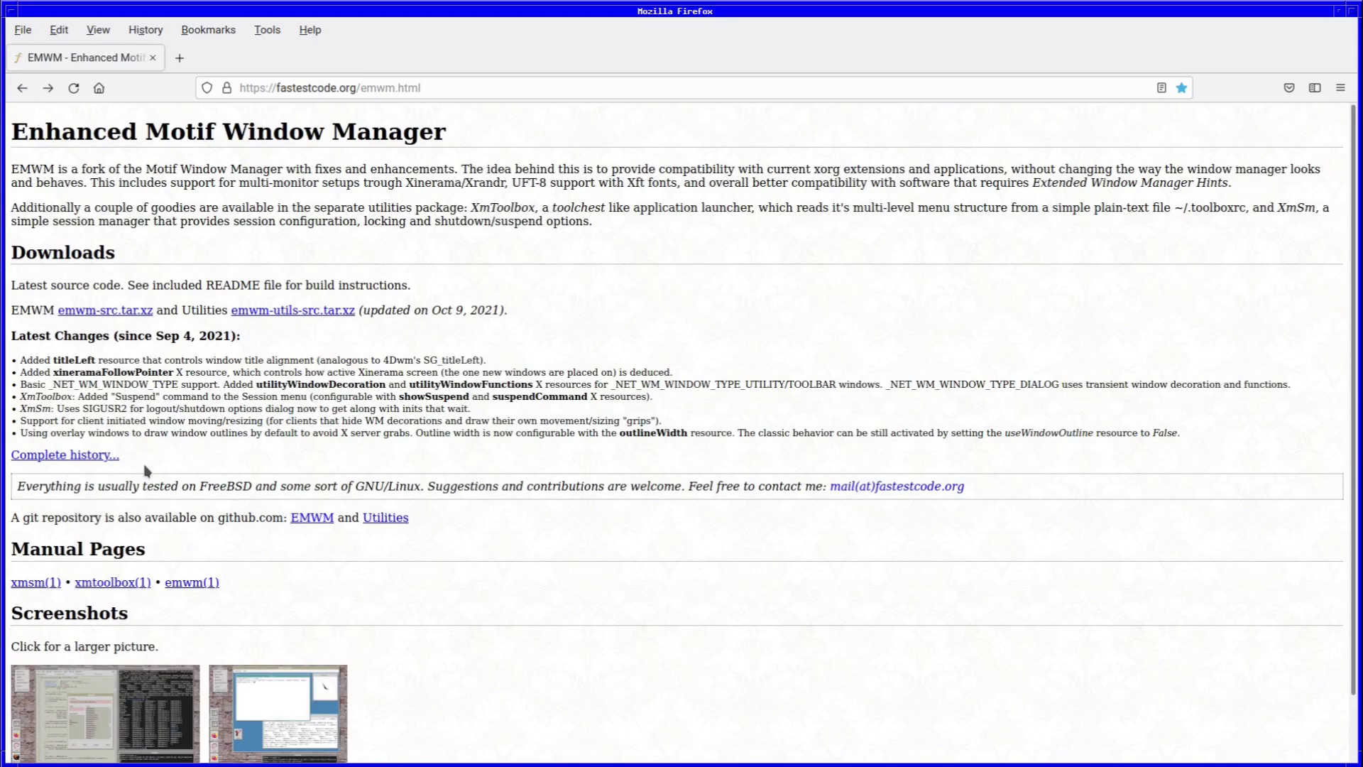
{"action": "left_click", "coordinate": [249, 710]}
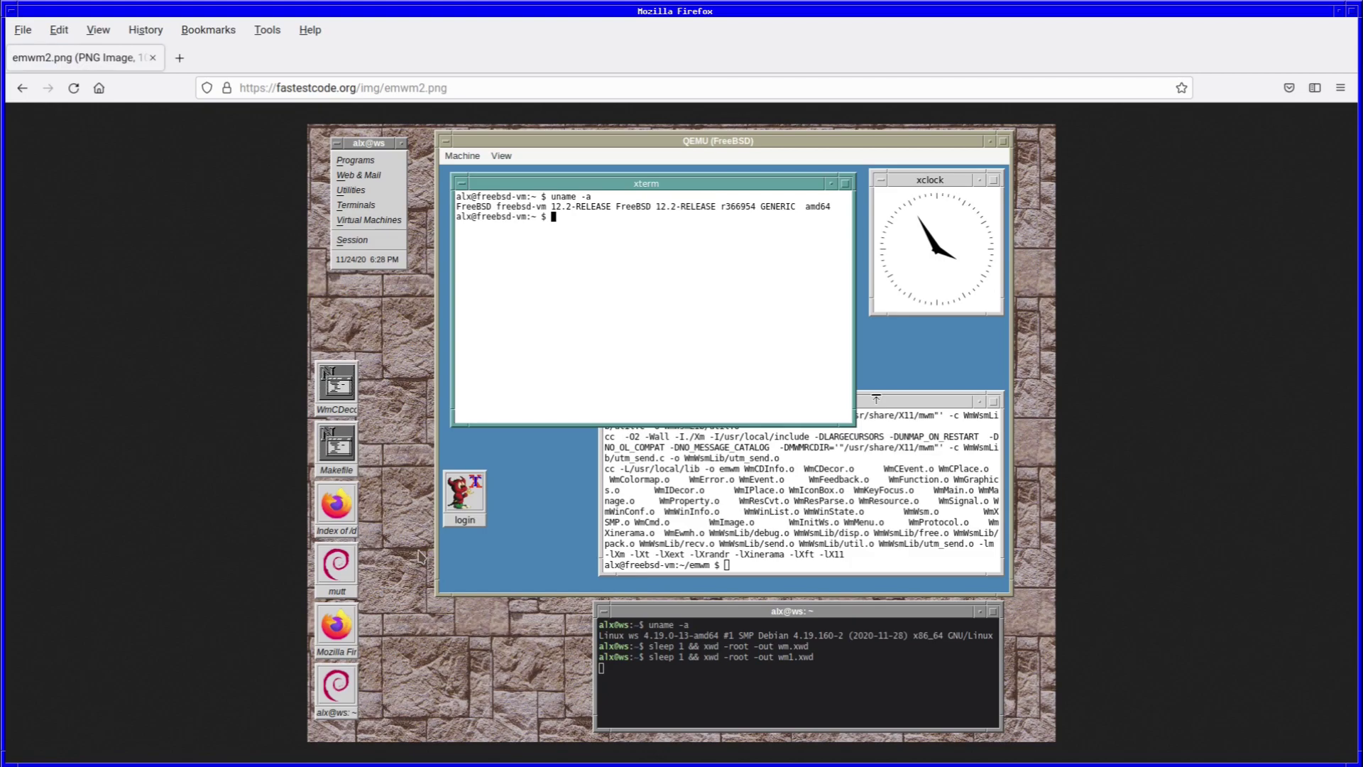
{"action": "left_click", "coordinate": [22, 87]}
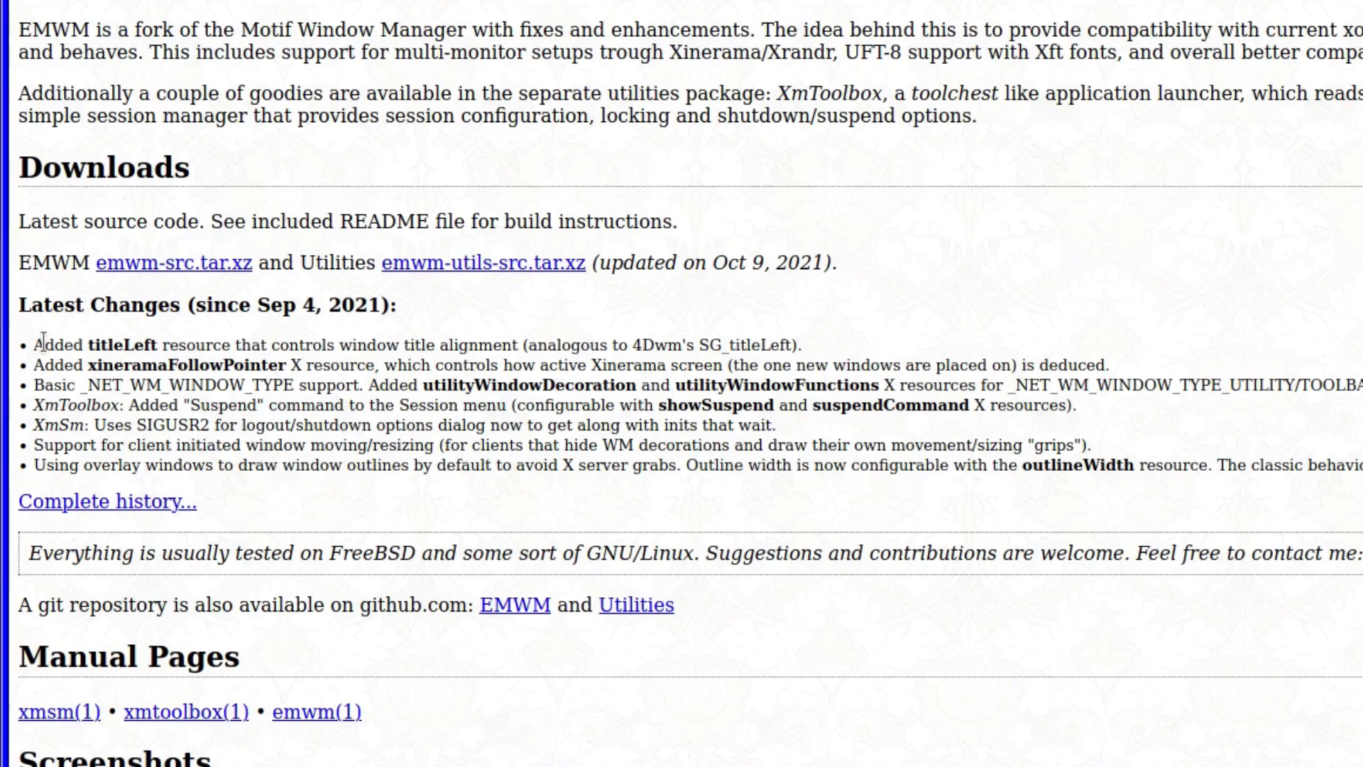
{"action": "left_click_drag", "start_coordinate": [37, 345], "coordinate": [1360, 504]}
{"action": "left_click", "coordinate": [771, 464]}
{"action": "left_click_drag", "start_coordinate": [29, 554], "coordinate": [699, 563]}
{"action": "left_click", "coordinate": [798, 562]}
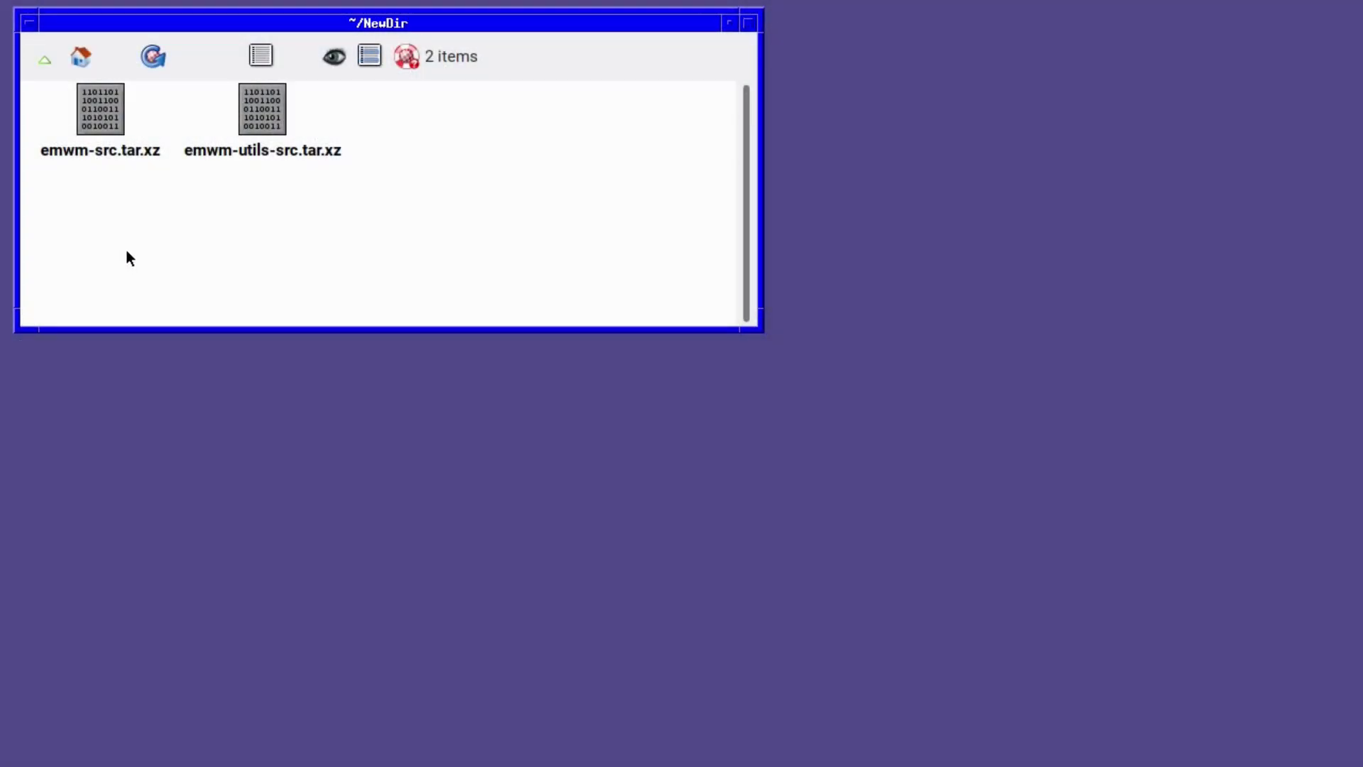
Open an xterm in the NewDir folder via Terminal Here and widen it to the screen's right edge
{"action": "right_click", "coordinate": [129, 257]}
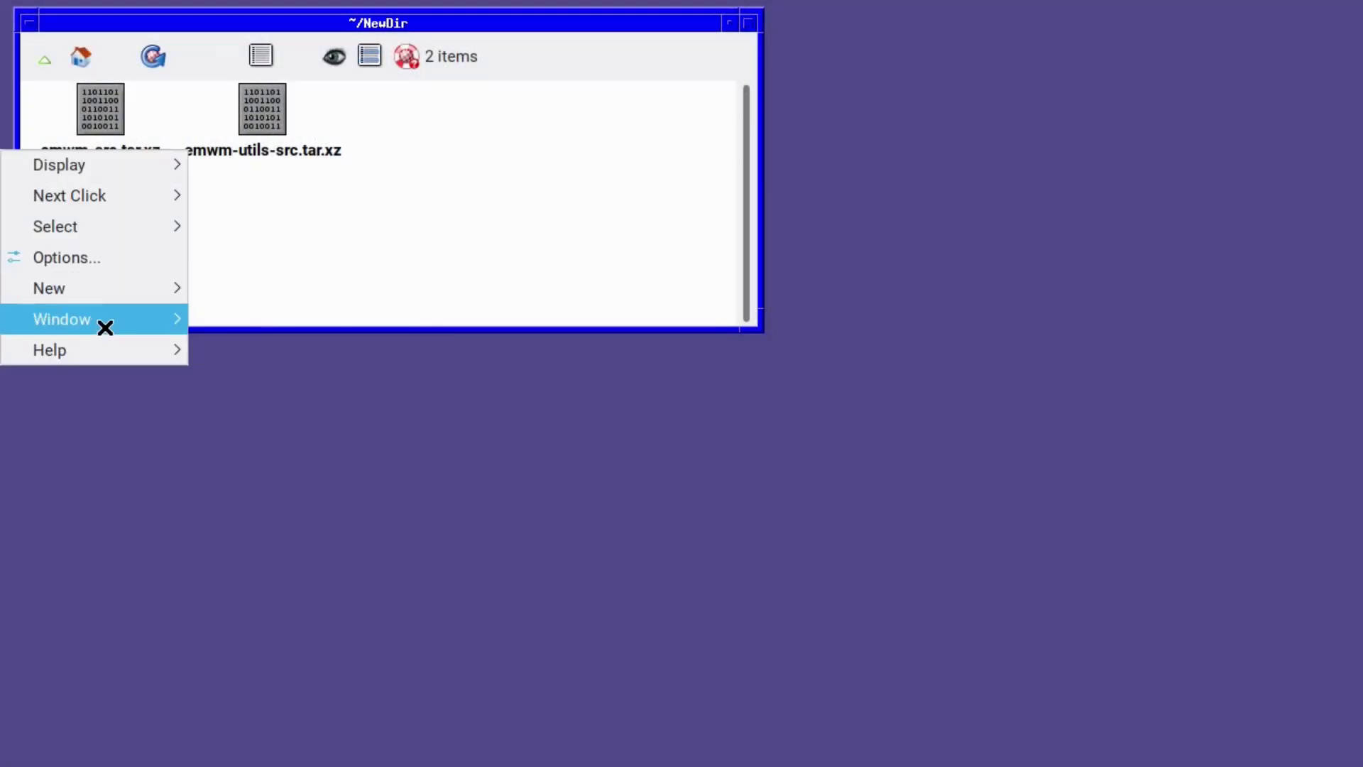
{"action": "mouse_move", "coordinate": [100, 326]}
{"action": "left_click", "coordinate": [305, 666]}
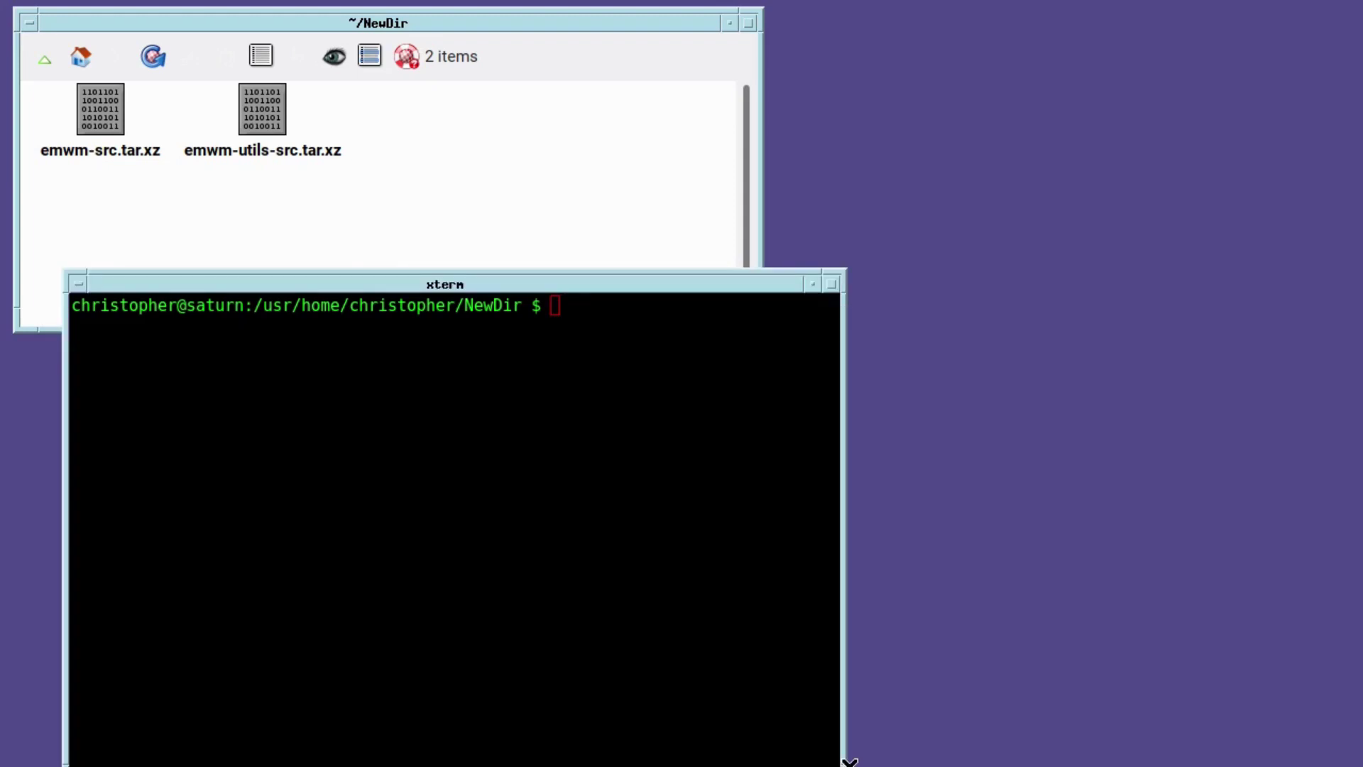
{"action": "left_click_drag", "start_coordinate": [846, 760], "coordinate": [892, 690]}
List NewDir and extract emwm-src.tar.xz with tar -xvf
{"action": "type", "text": "ls"}
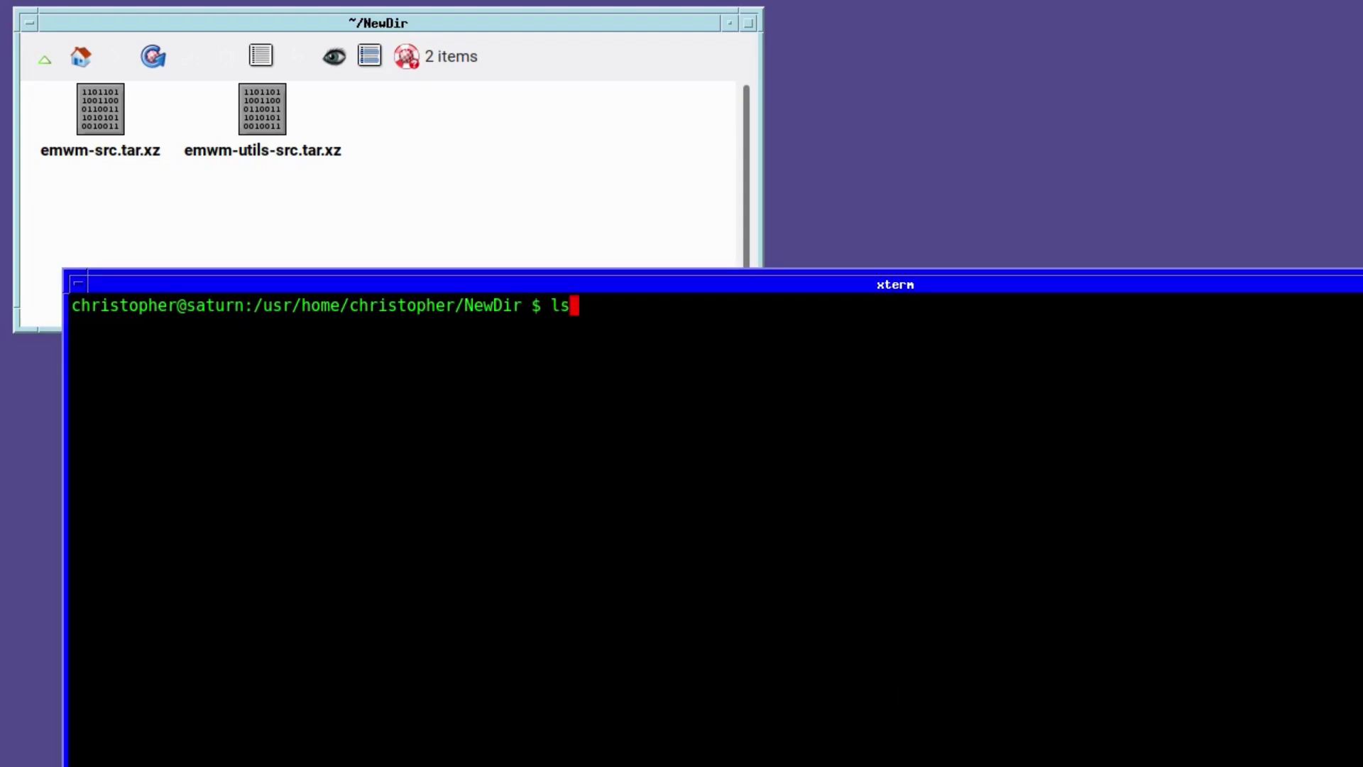
{"action": "key", "text": "Return"}
{"action": "type", "text": "tar -"}
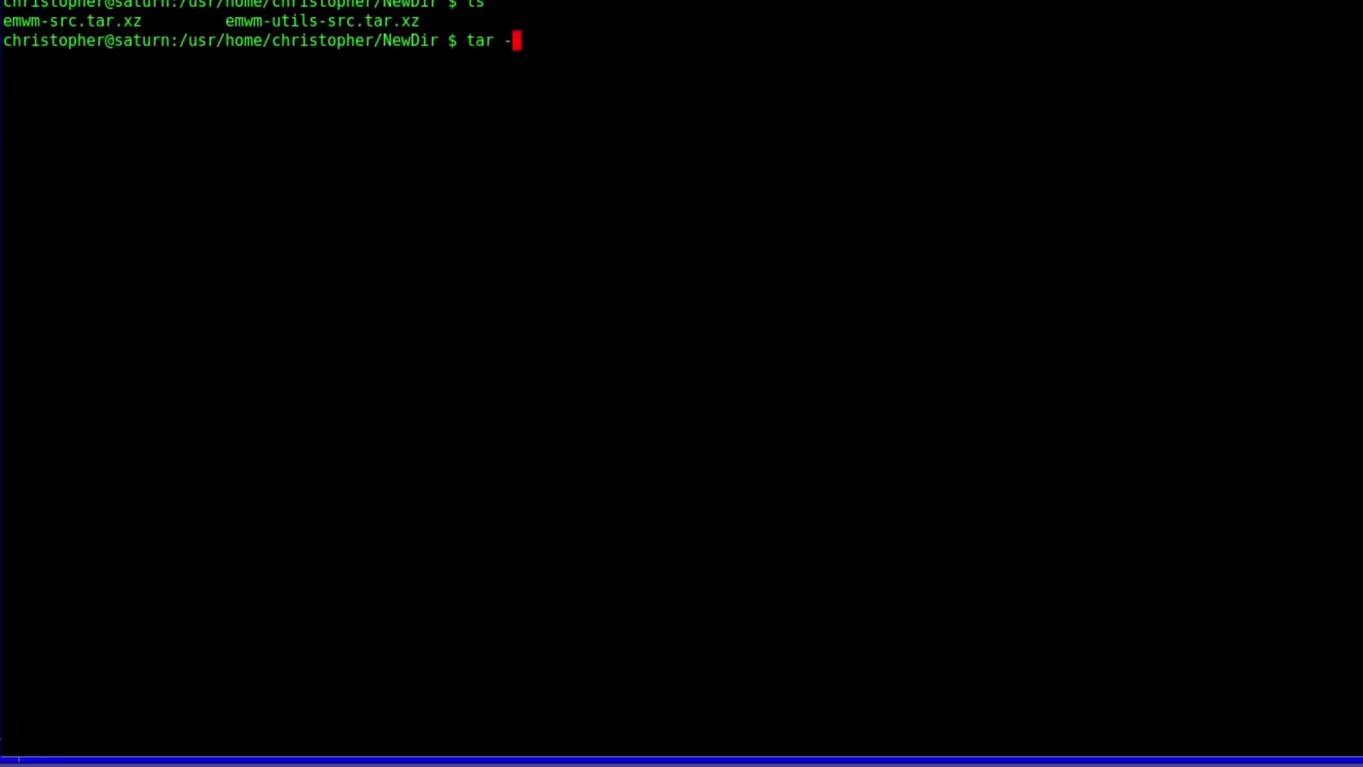
{"action": "type", "text": "xvf"}
{"action": "double_click", "coordinate": [70, 20]}
{"action": "middle_click", "coordinate": [71, 21]}
{"action": "key", "text": "Return"}
Extract emwm-utils-src.tar.xz with tar -xvf and confirm the utils folder exists
{"action": "type", "text": "ls"}
{"action": "key", "text": "Return"}
{"action": "type", "text": "tar -xvf"}
{"action": "double_click", "coordinate": [520, 722]}
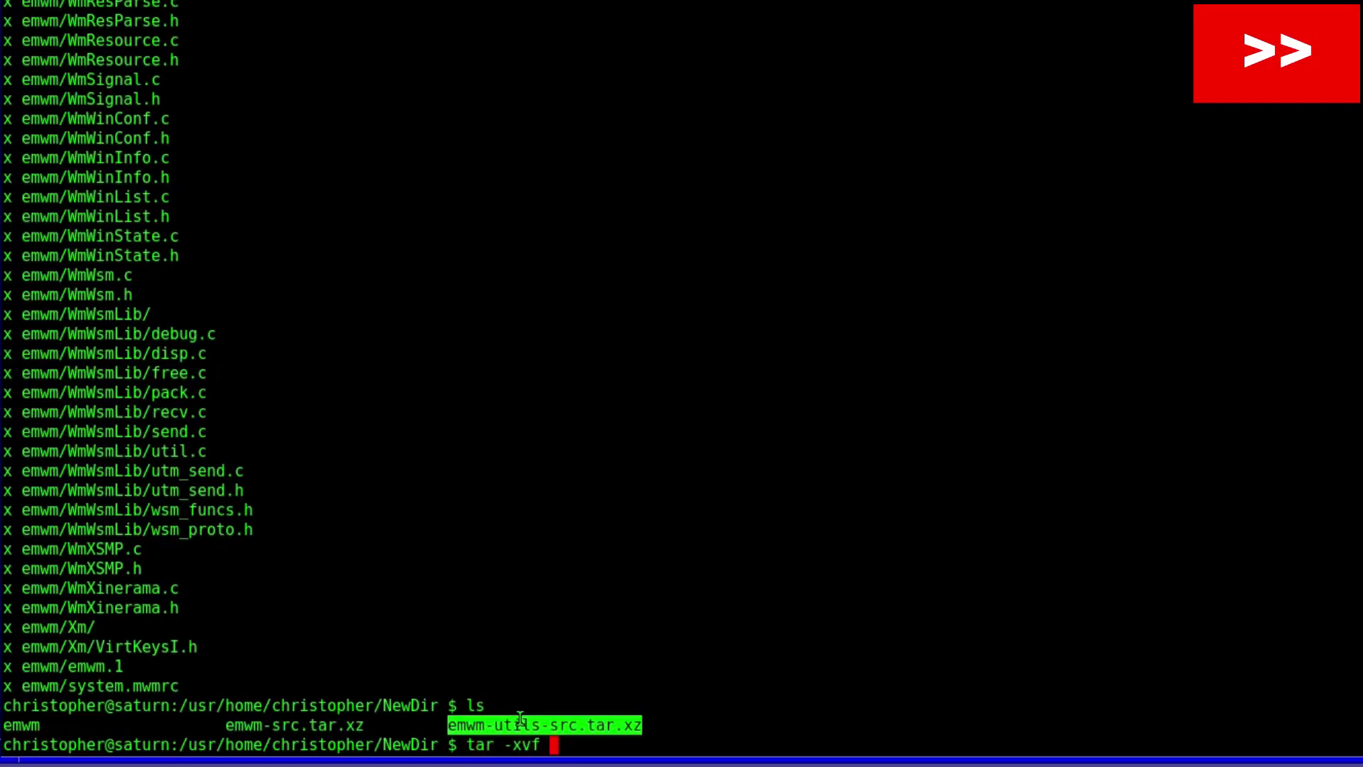
{"action": "middle_click", "coordinate": [521, 719]}
{"action": "key", "text": "Return"}
{"action": "type", "text": "ls"}
{"action": "key", "text": "Return"}
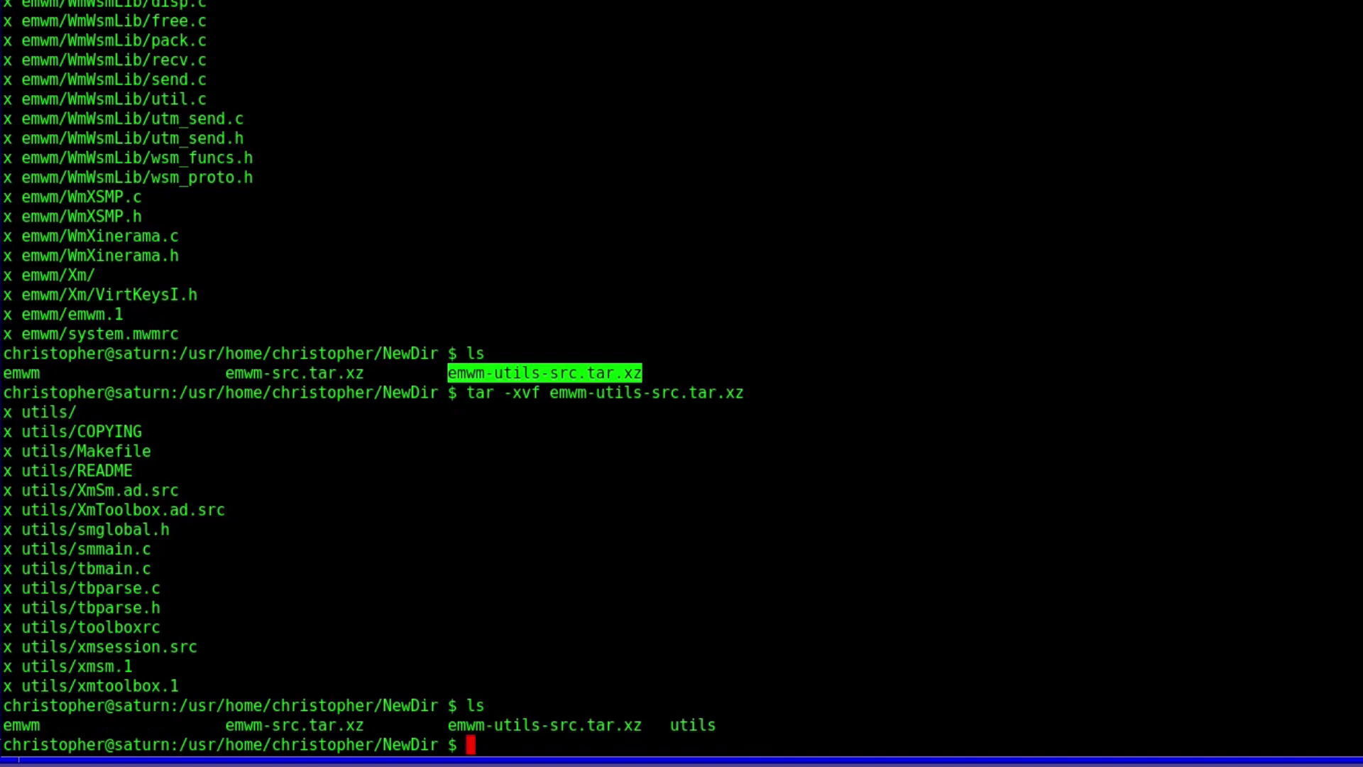
Change into the emwm folder and list its source files
{"action": "type", "text": "cd"}
{"action": "double_click", "coordinate": [22, 724]}
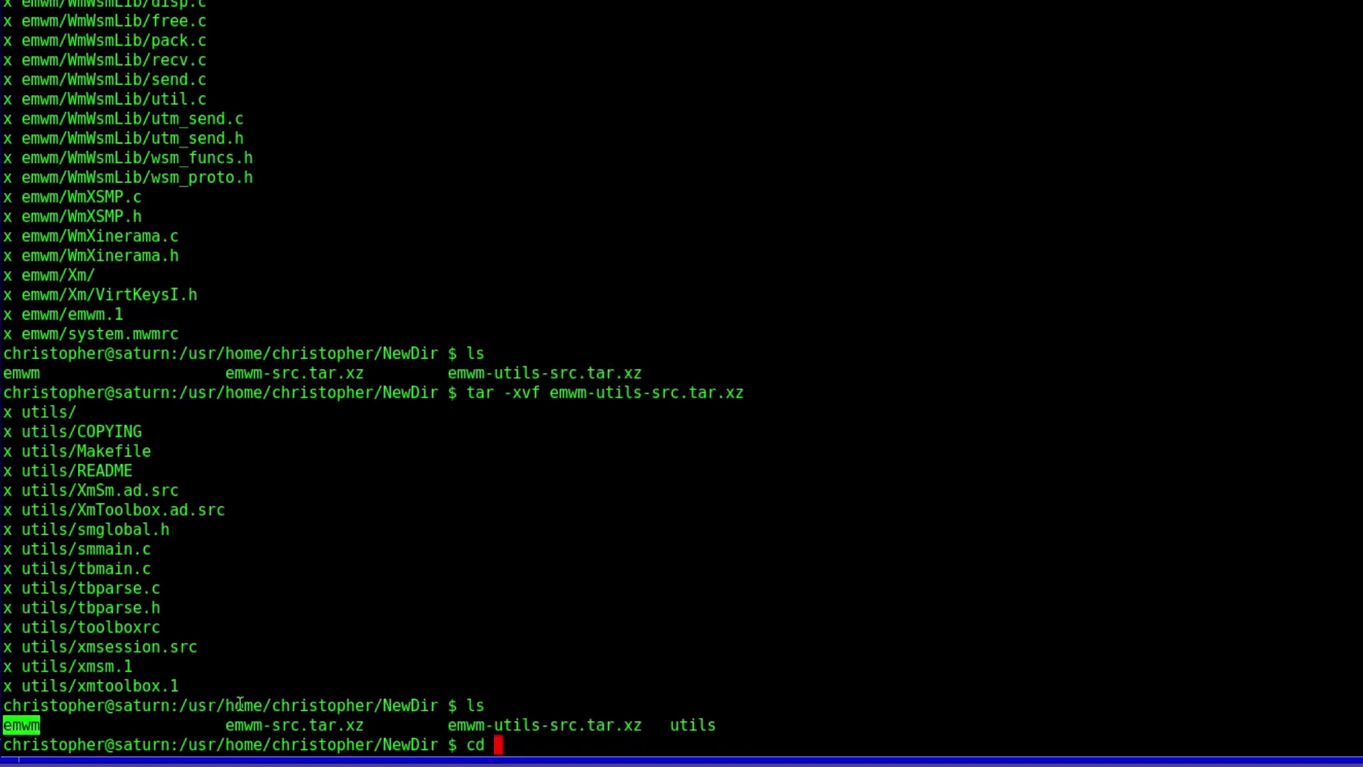
{"action": "middle_click", "coordinate": [239, 703]}
{"action": "key", "text": "Return"}
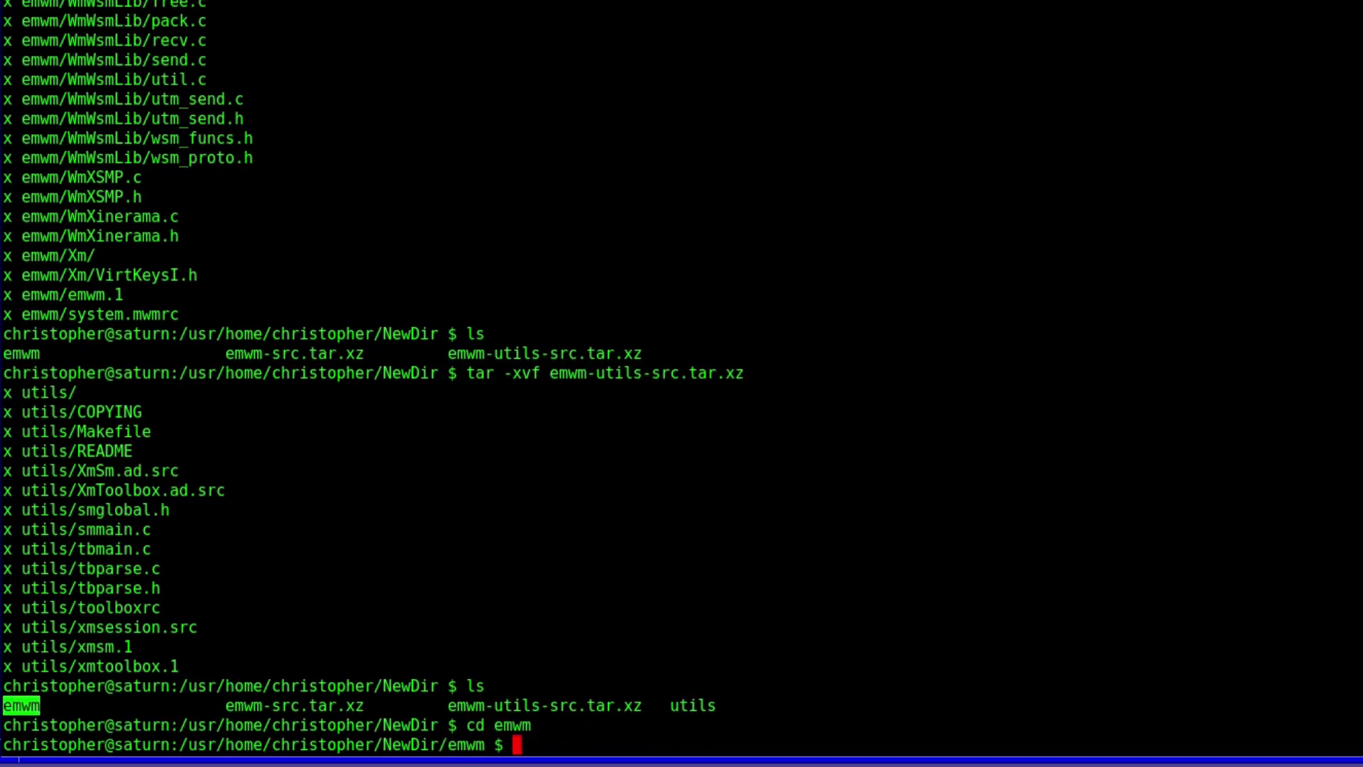
{"action": "type", "text": "ls"}
{"action": "key", "text": "Return"}
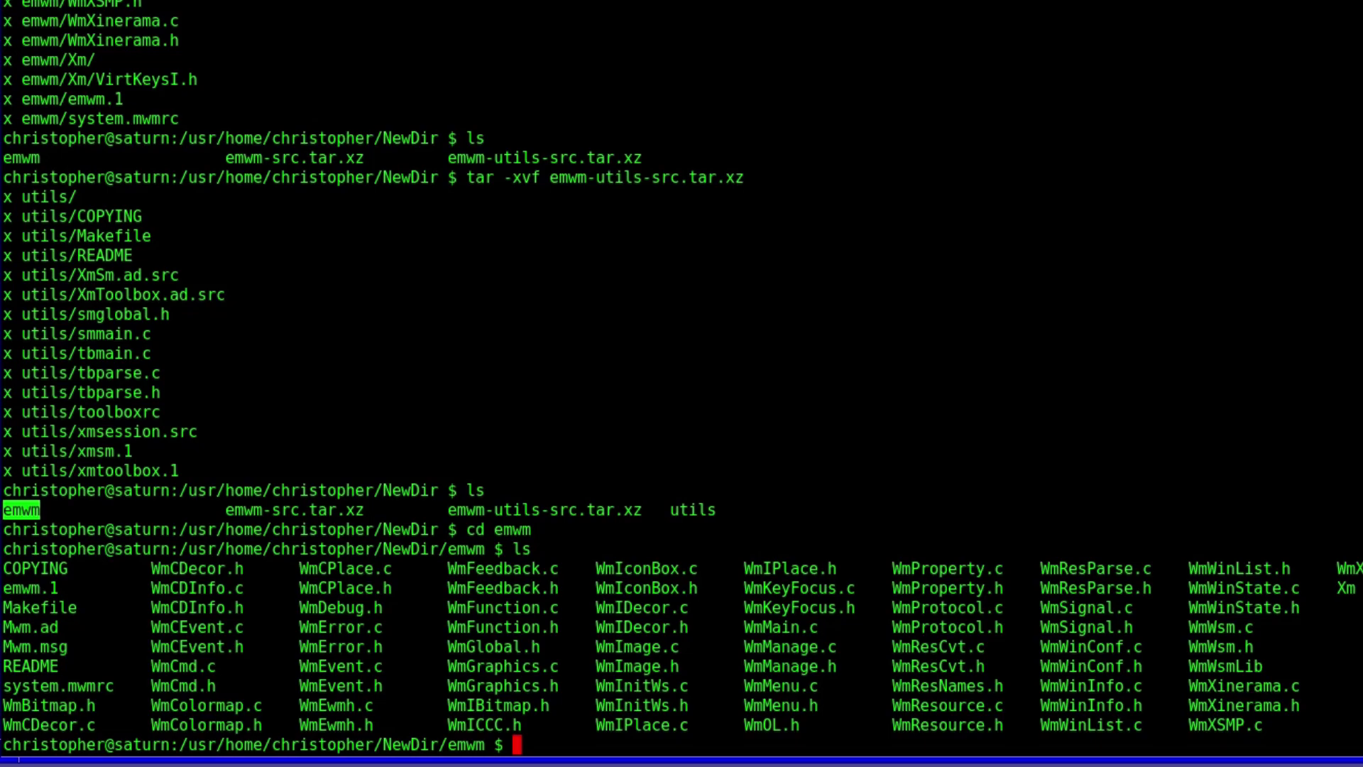
Compile EMWM with make, install it as root with make install clean, then exit root
{"action": "type", "text": "make"}
{"action": "key", "text": "Return"}
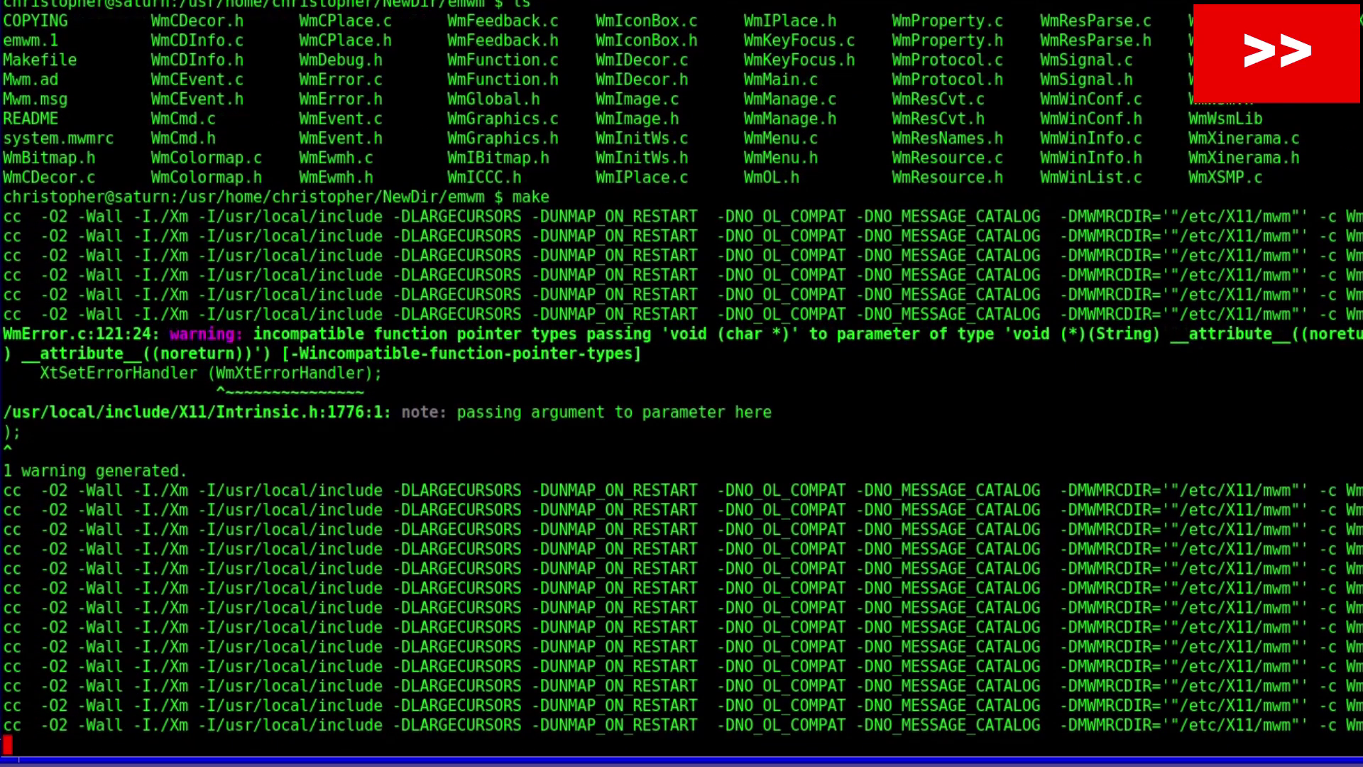
{"action": "type", "text": "su"}
{"action": "key", "text": "Return"}
{"action": "key", "text": "Return"}
{"action": "type", "text": "make "}
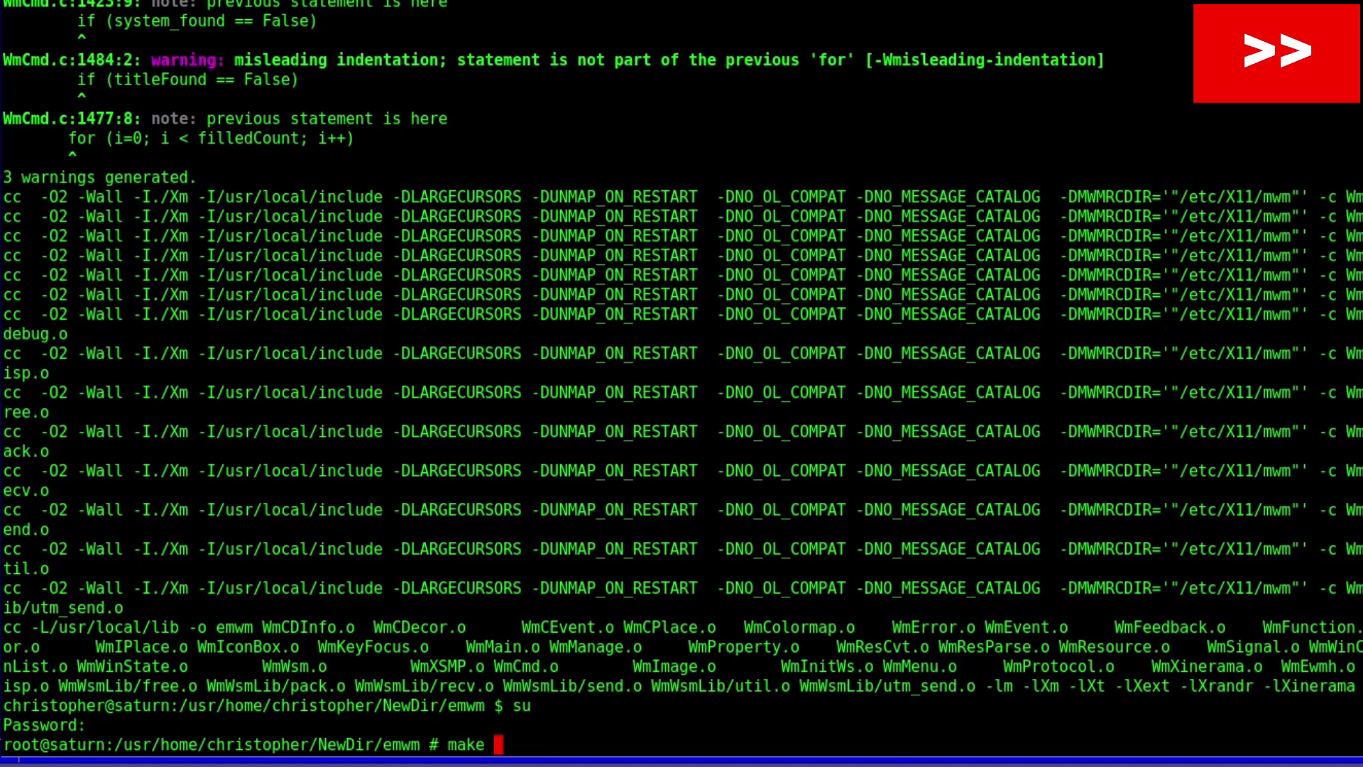
{"action": "type", "text": "install clean"}
{"action": "key", "text": "Return"}
{"action": "type", "text": "exit"}
Move up to NewDir with cd .. and change into the utils folder
{"action": "key", "text": "Return"}
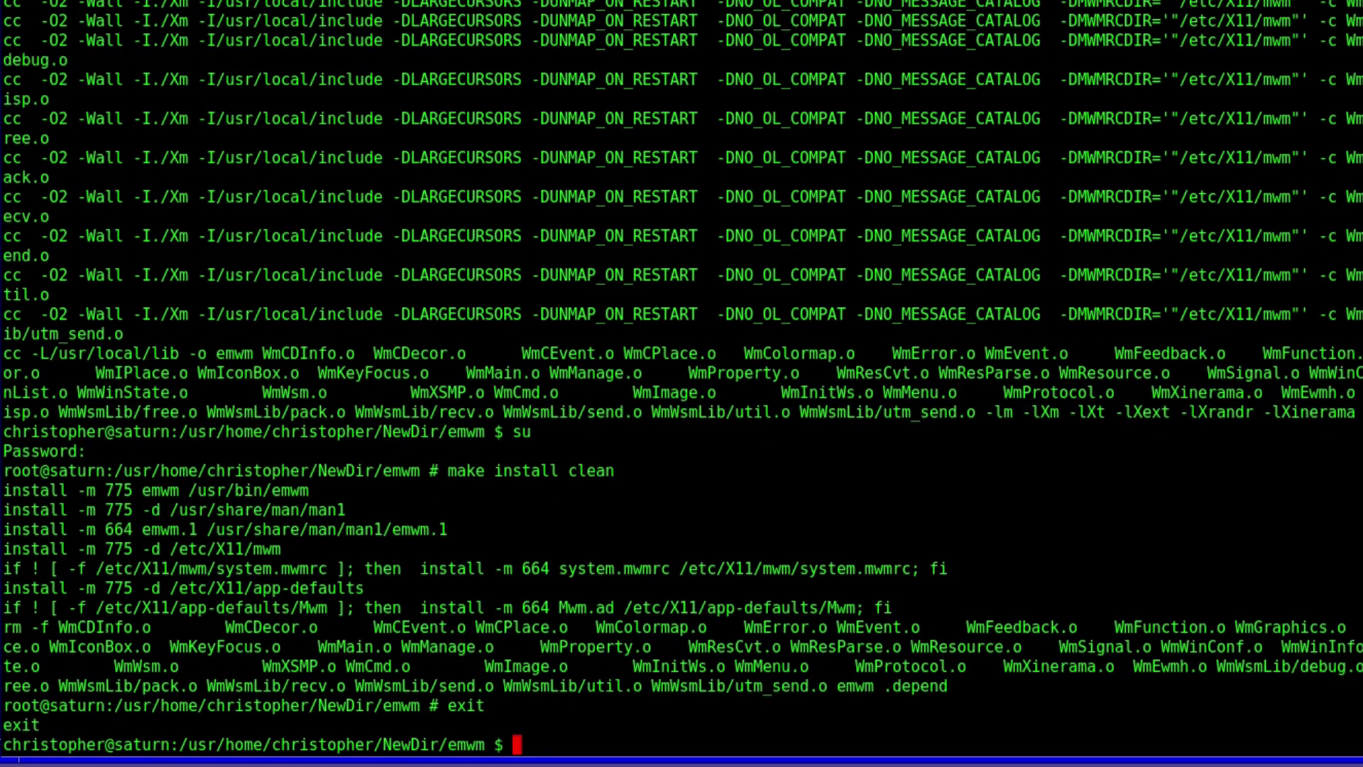
{"action": "type", "text": "cd .."}
{"action": "key", "text": "Return"}
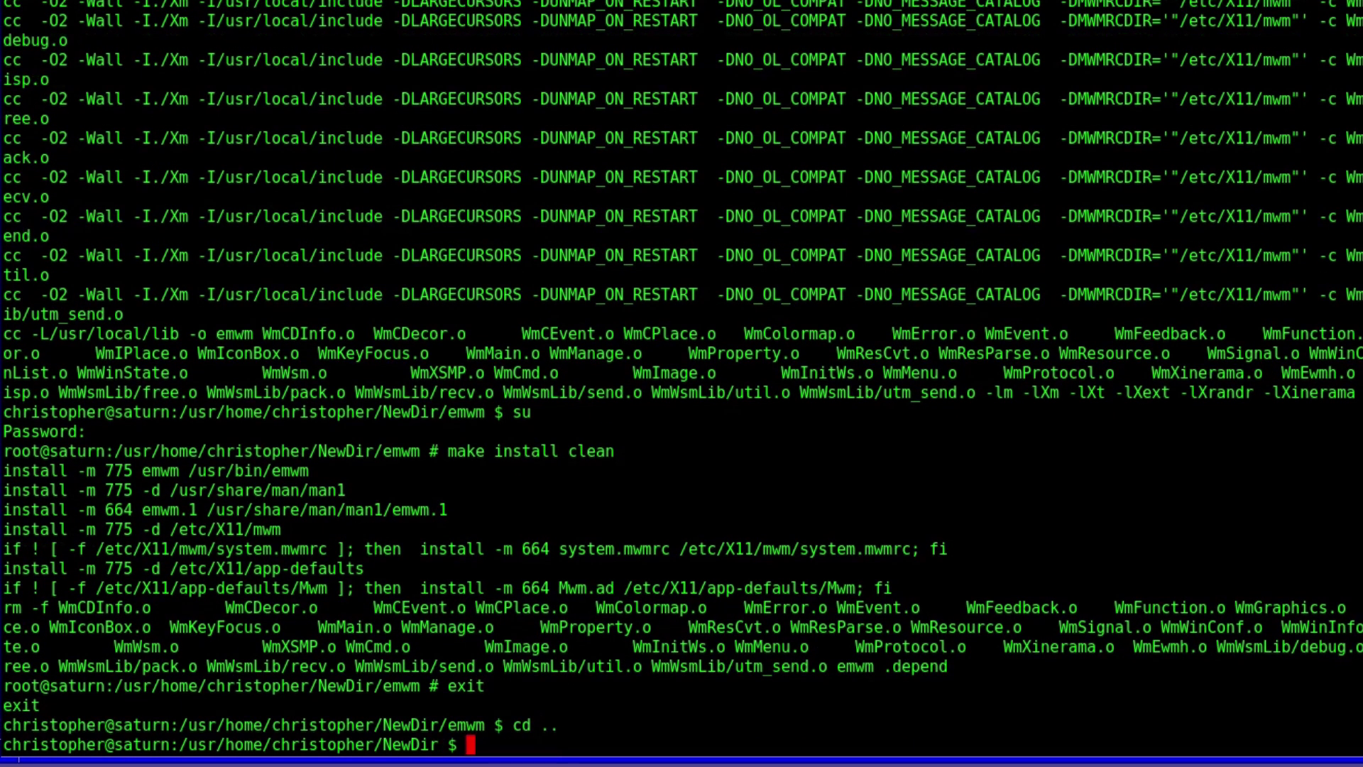
{"action": "type", "text": "ls"}
{"action": "key", "text": "Return"}
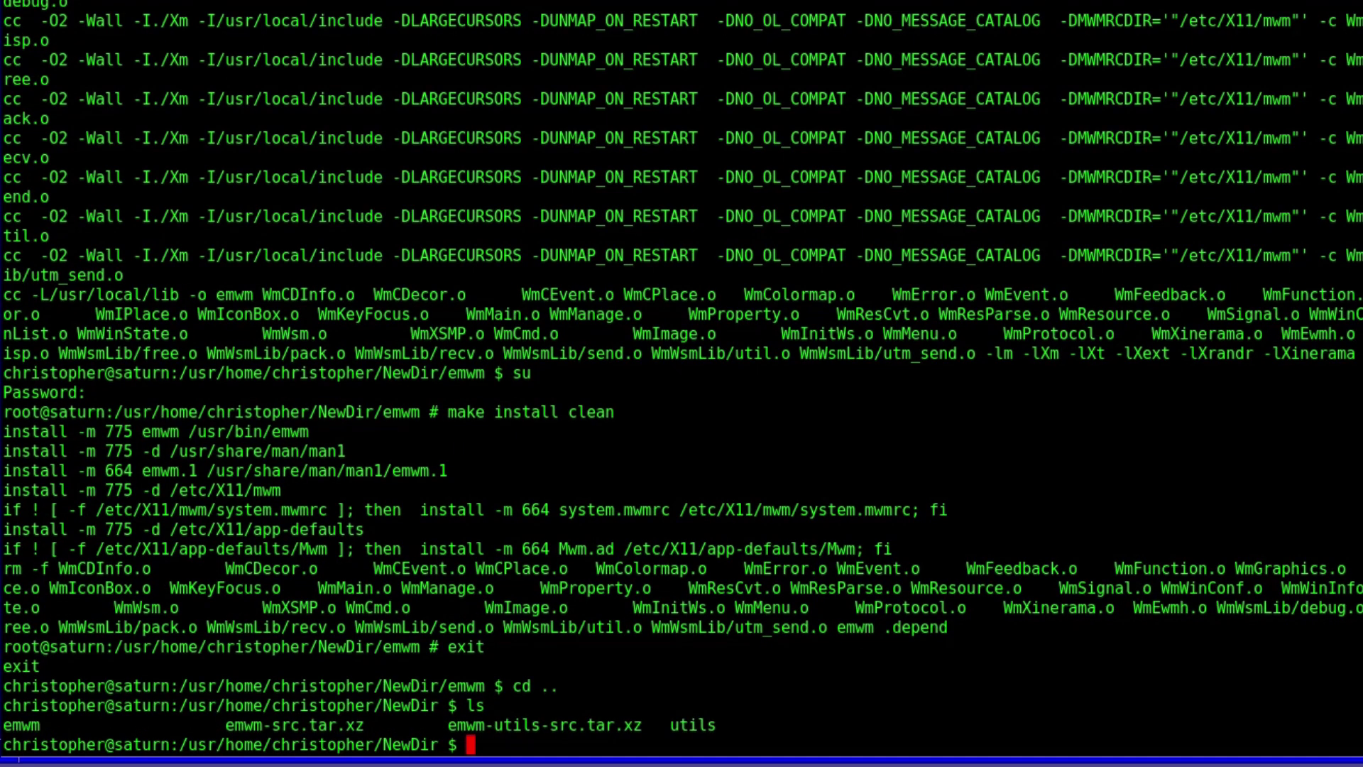
{"action": "type", "text": "cd"}
{"action": "double_click", "coordinate": [687, 724]}
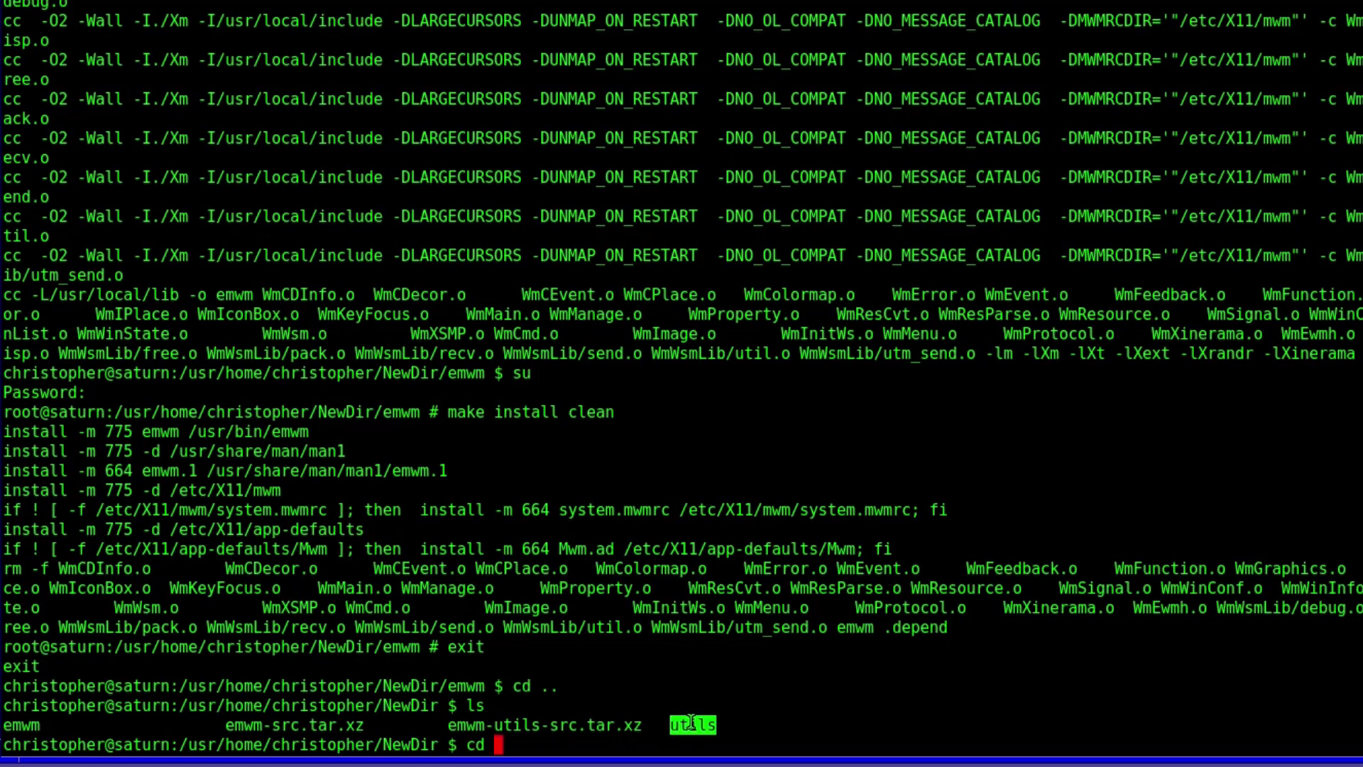
{"action": "middle_click", "coordinate": [687, 720]}
{"action": "key", "text": "Return"}
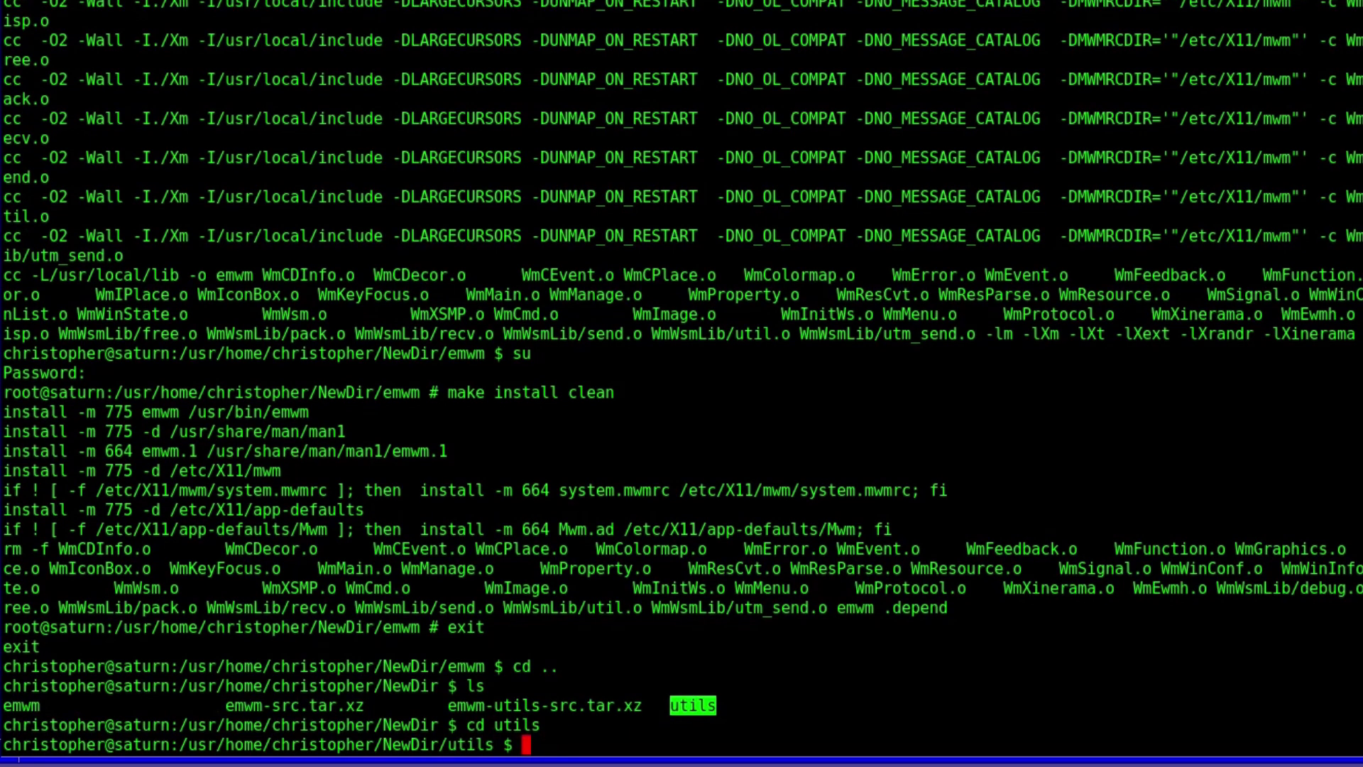
Compile the utilities with make and install them as root with make install clean
{"action": "type", "text": "make"}
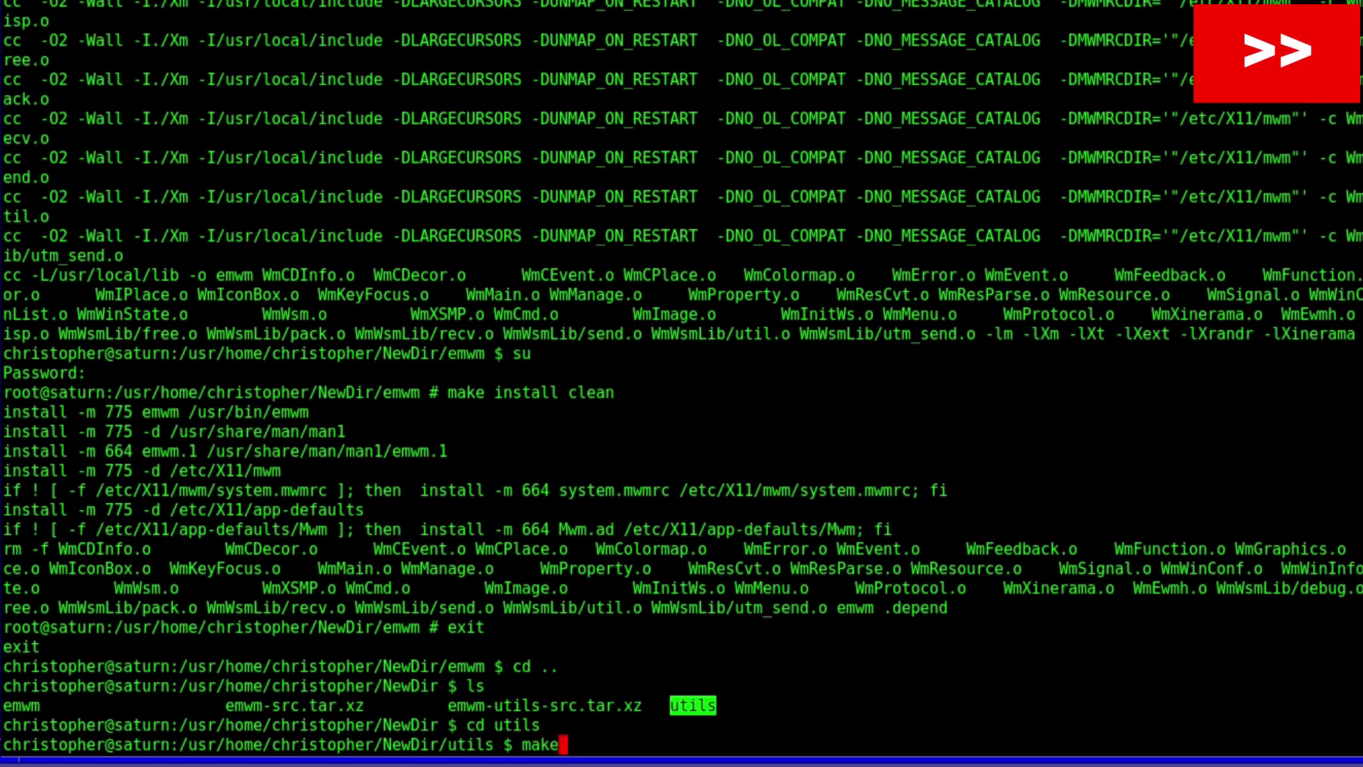
{"action": "key", "text": "Return"}
{"action": "type", "text": "su"}
{"action": "key", "text": "Return"}
{"action": "key", "text": "Return"}
{"action": "type", "text": "make install clean"}
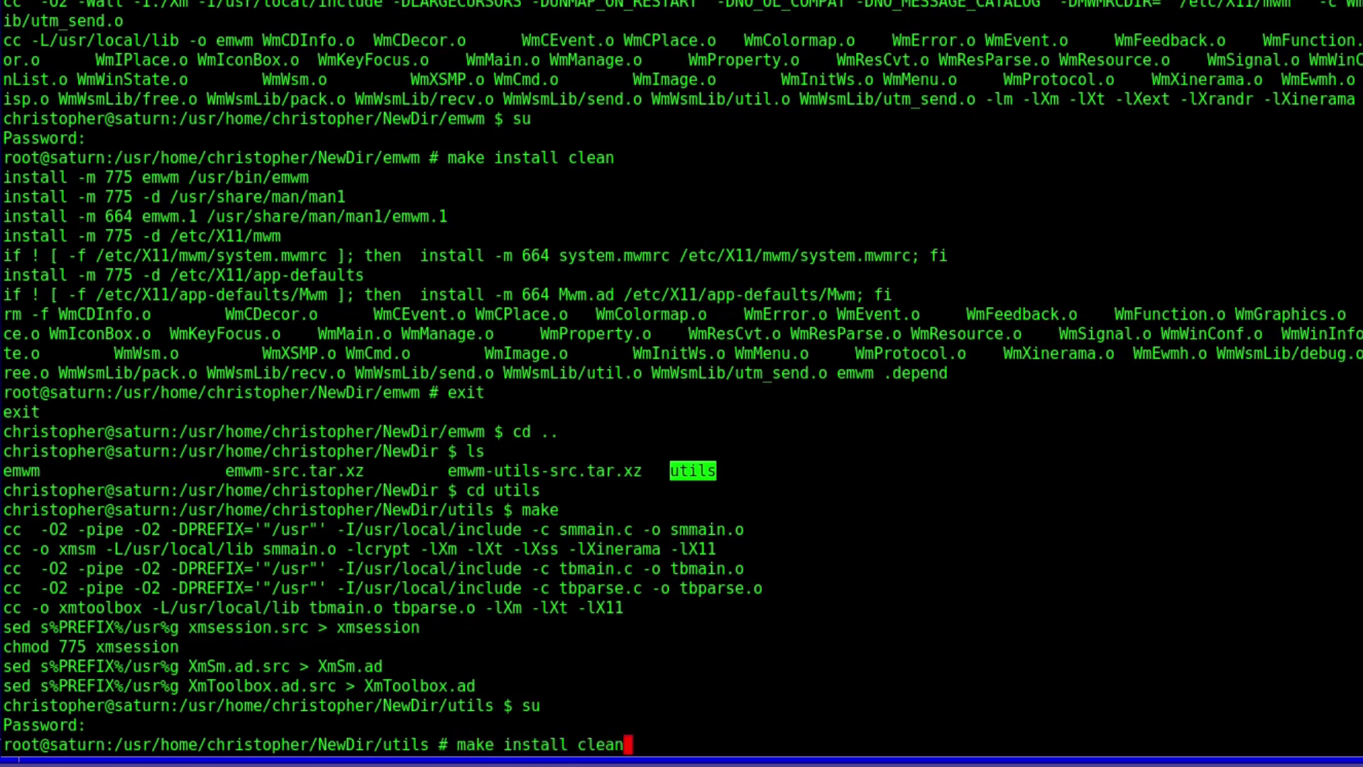
{"action": "key", "text": "Return"}
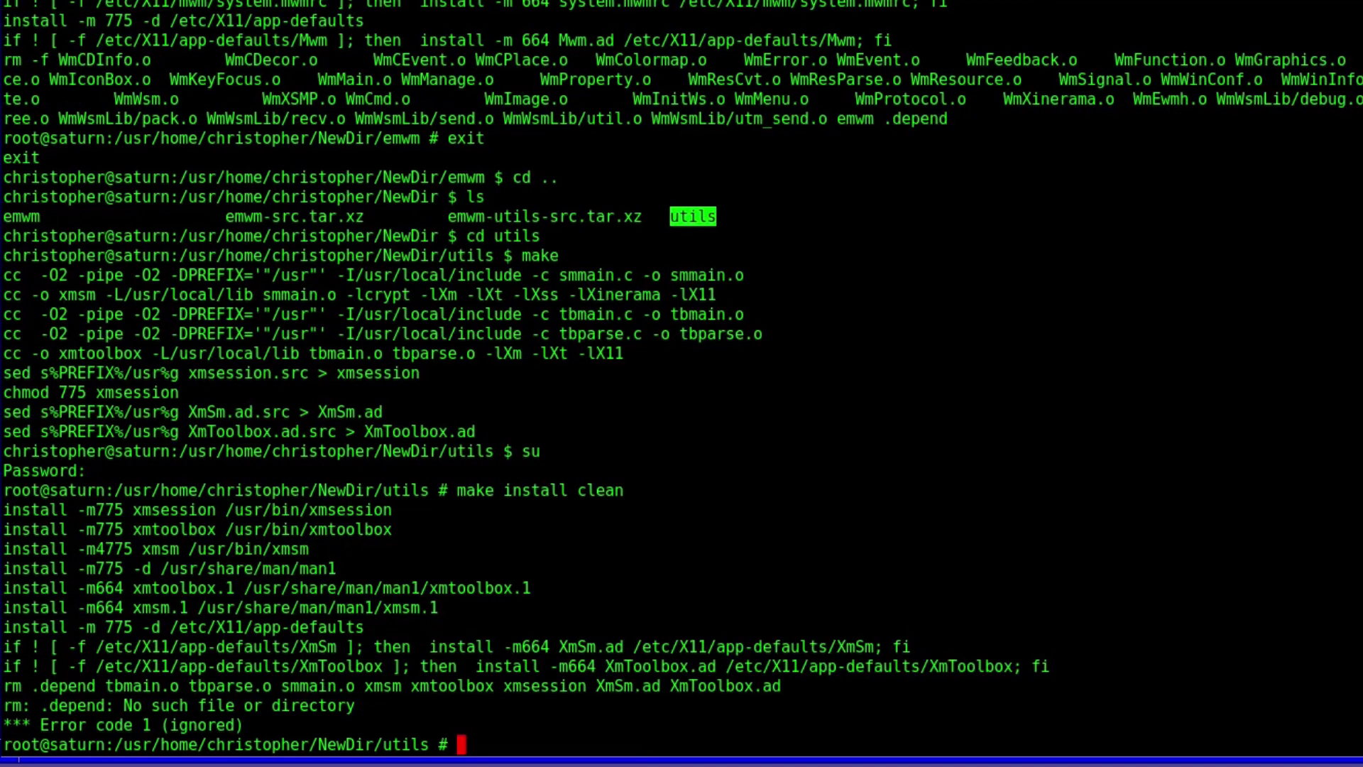
Exit the root shell, then start an X session running emwm
{"action": "type", "text": "exit"}
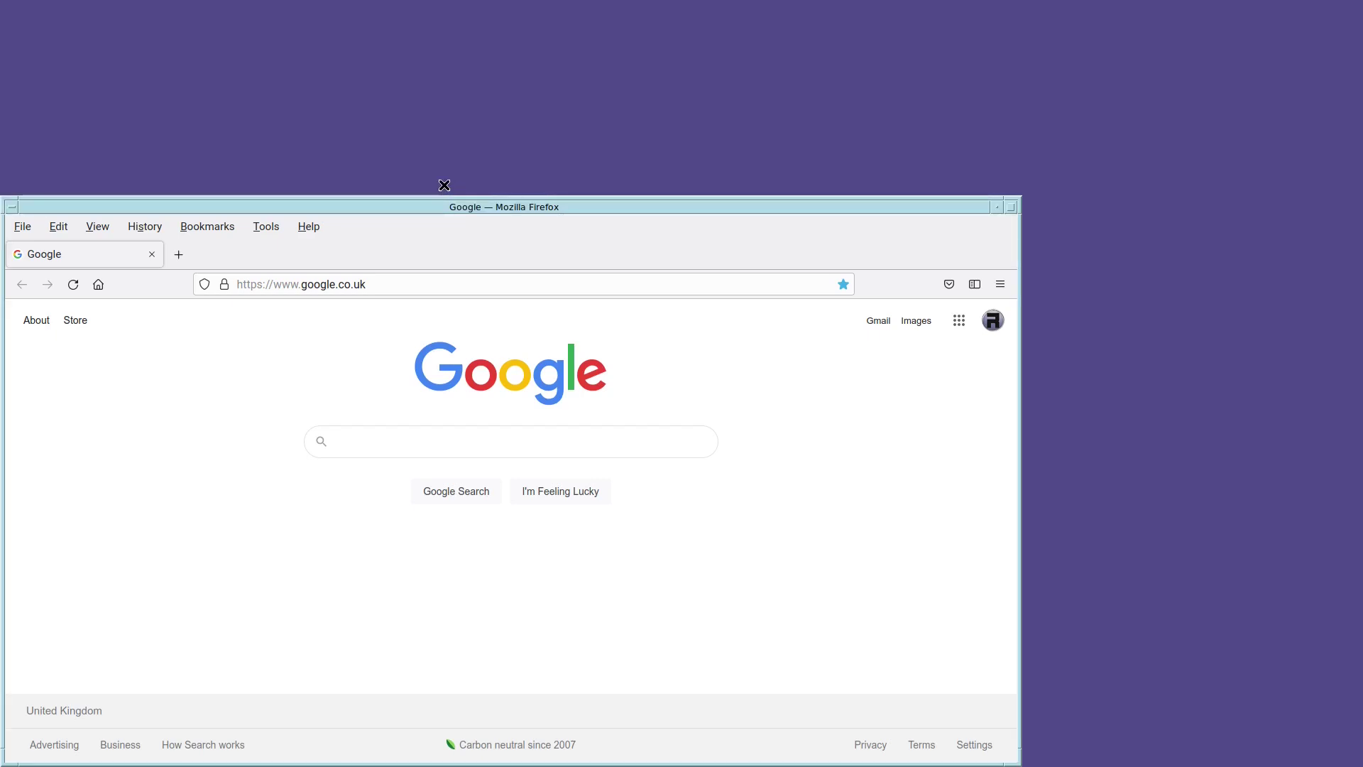
Maximize and restore the Firefox window twice, then reload the Google page with F5
{"action": "left_click", "coordinate": [1011, 206]}
{"action": "left_click", "coordinate": [1353, 12]}
{"action": "left_click", "coordinate": [1011, 208]}
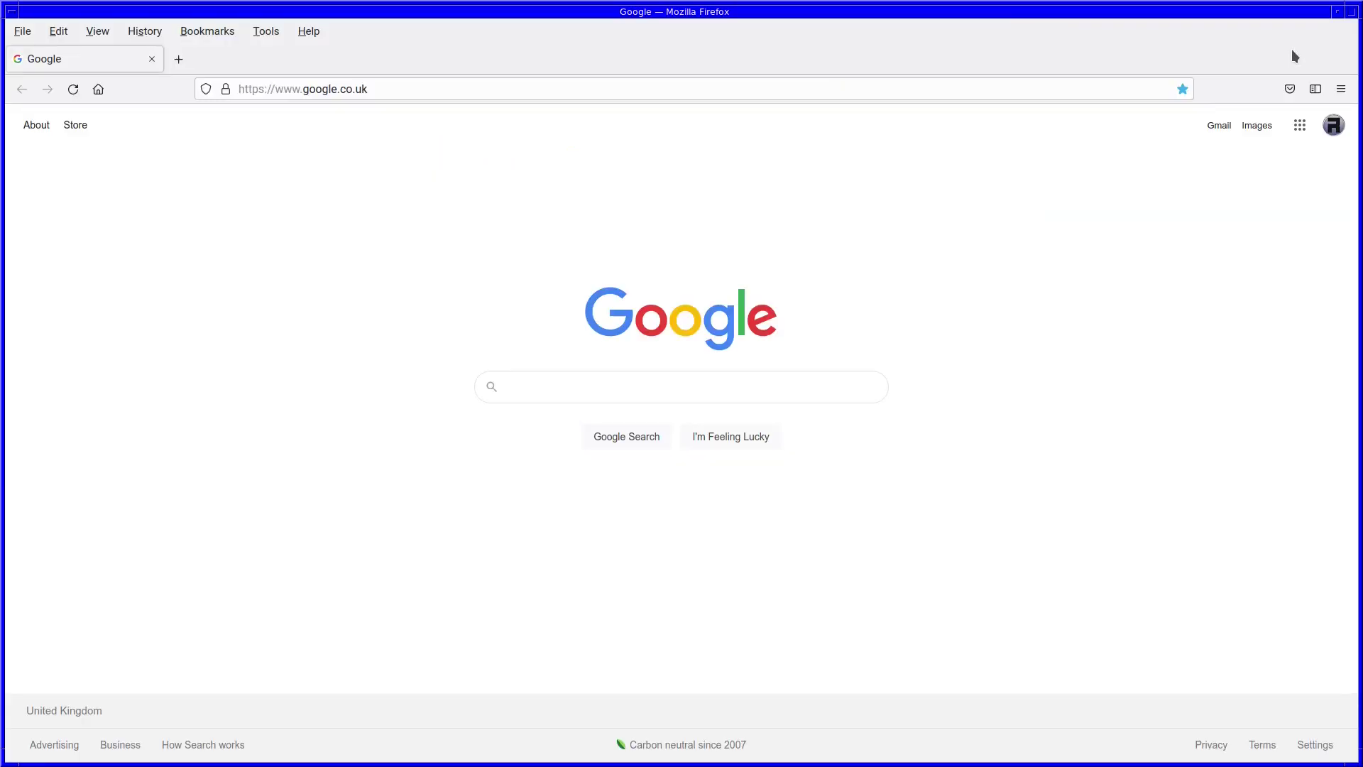
{"action": "left_click", "coordinate": [1353, 11]}
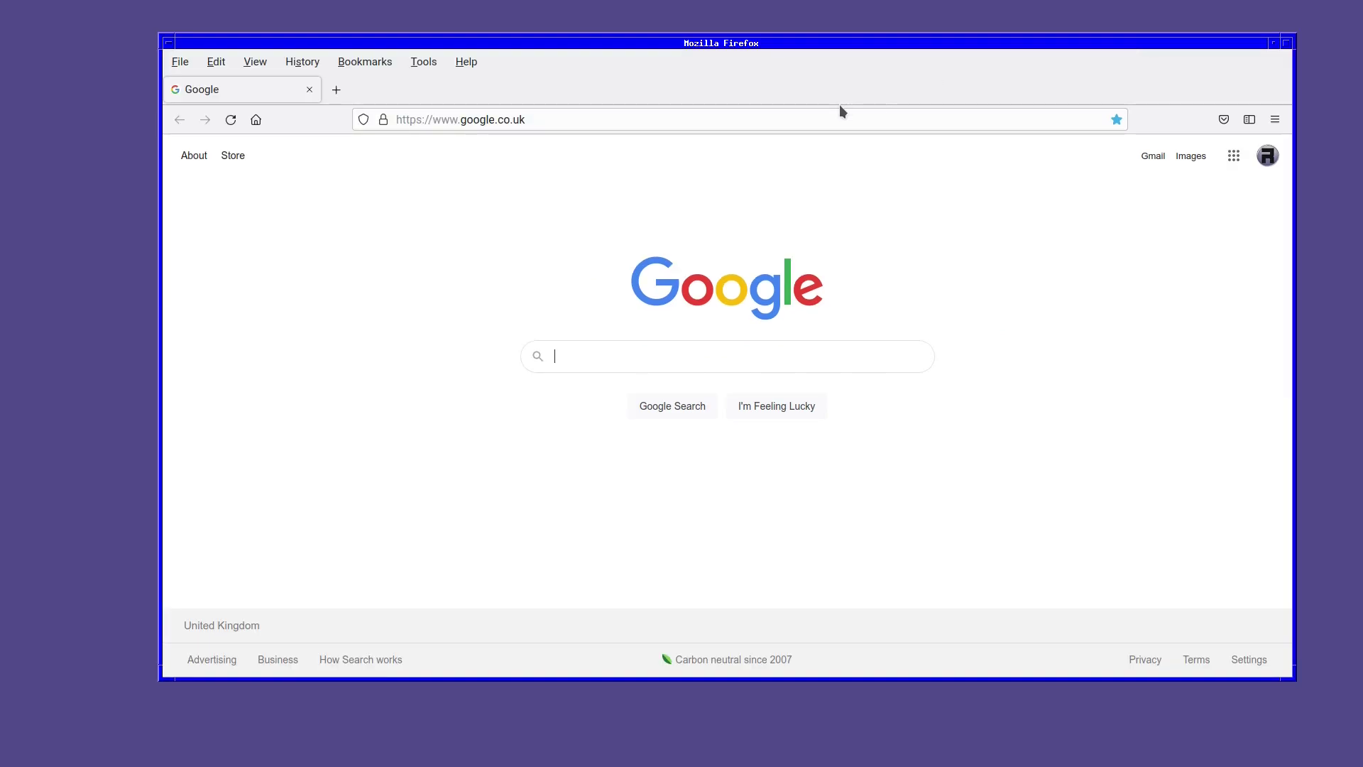
{"action": "key", "text": "F5"}
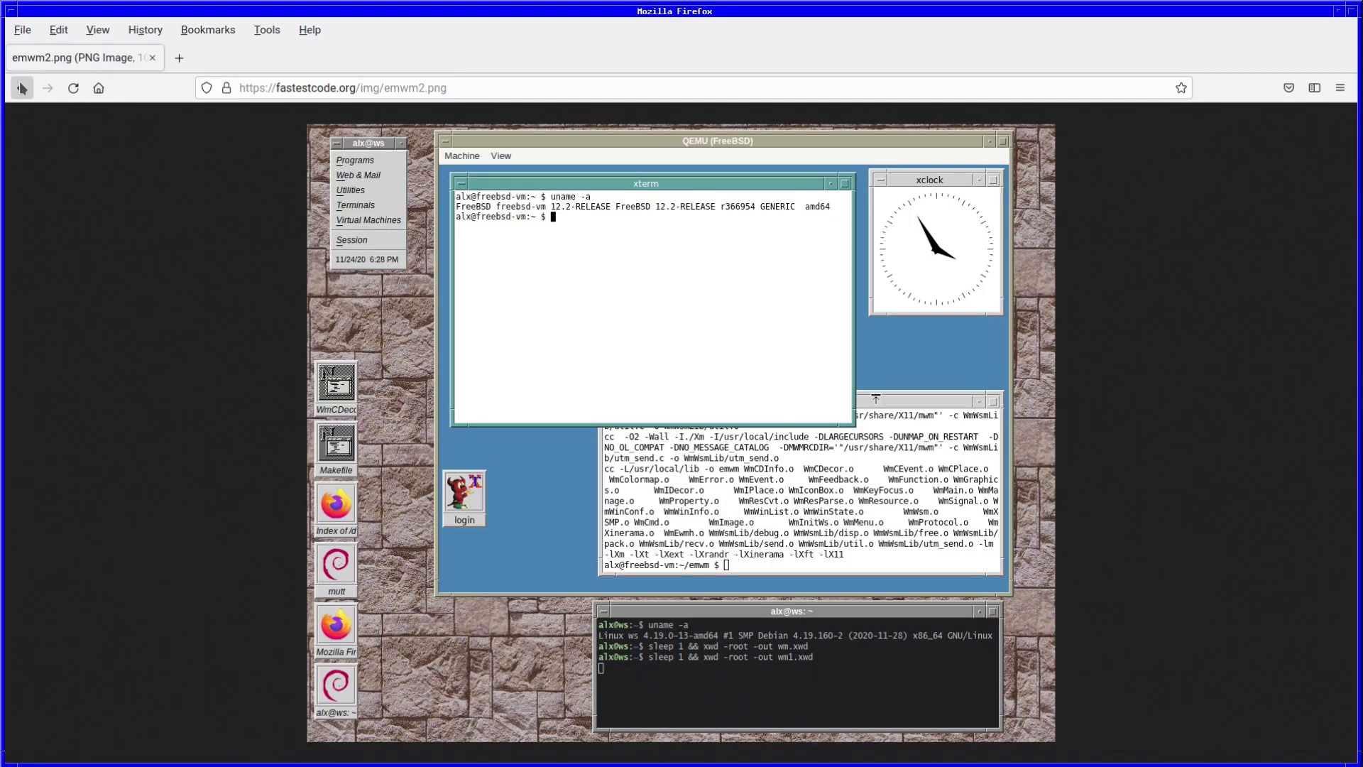
Return to the EMWM homepage and select, then deselect, the Latest Changes bullet text
{"action": "left_click", "coordinate": [22, 88]}
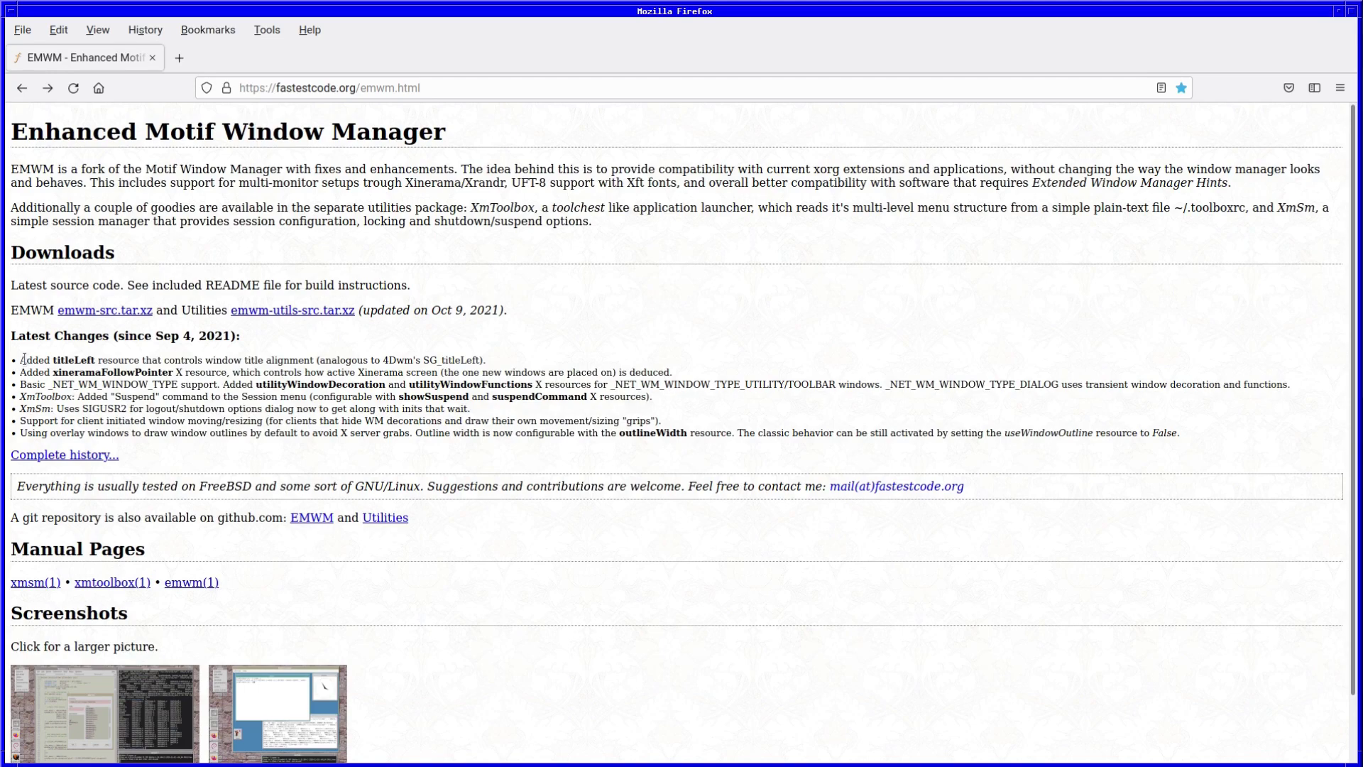
{"action": "left_click_drag", "start_coordinate": [20, 360], "coordinate": [812, 459]}
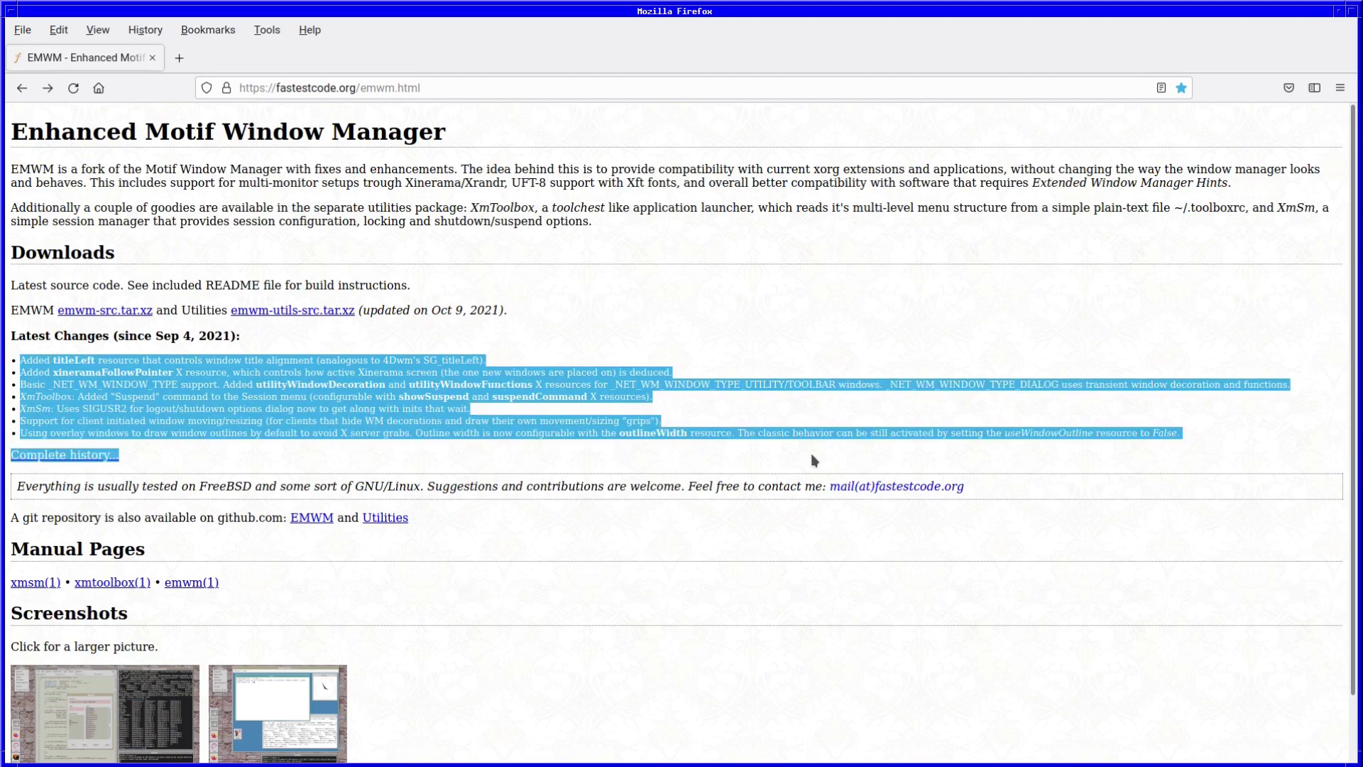
{"action": "left_click", "coordinate": [181, 410]}
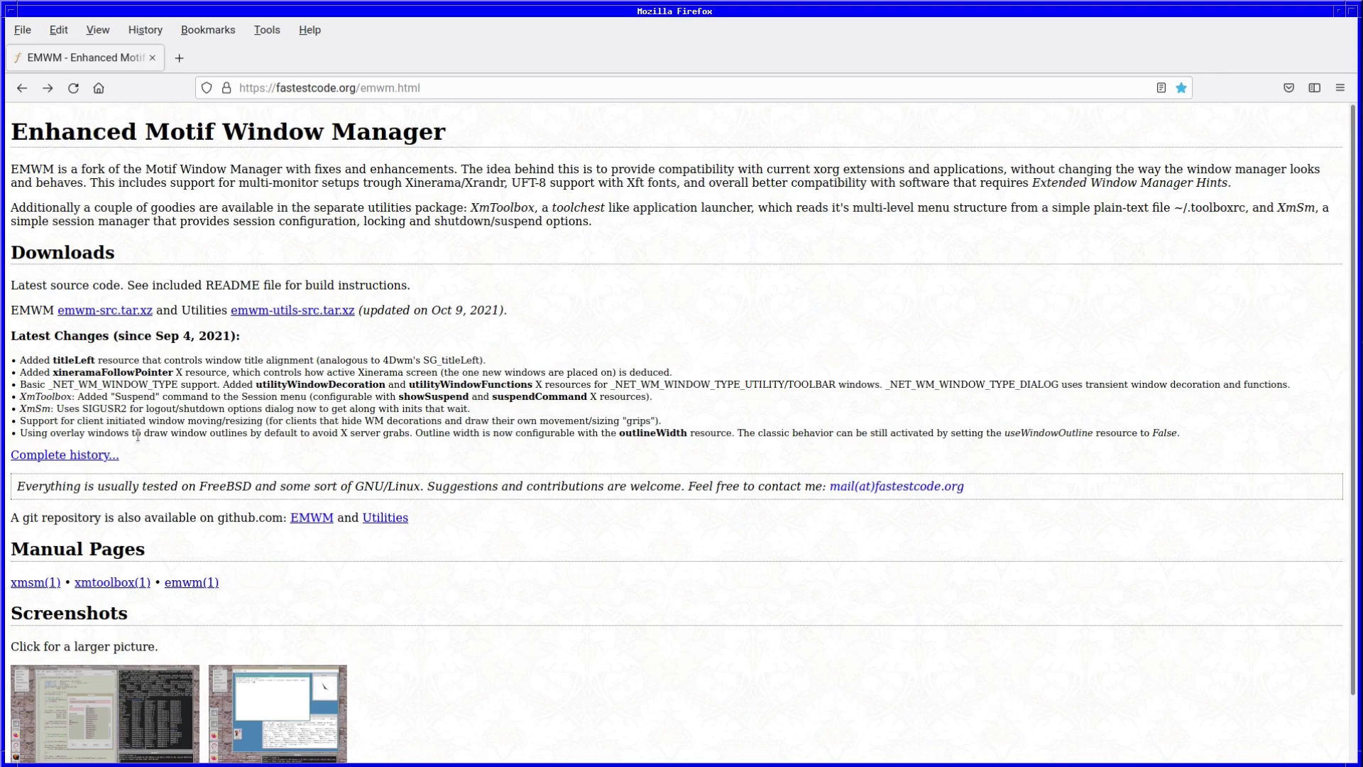
{"action": "left_click", "coordinate": [19, 584]}
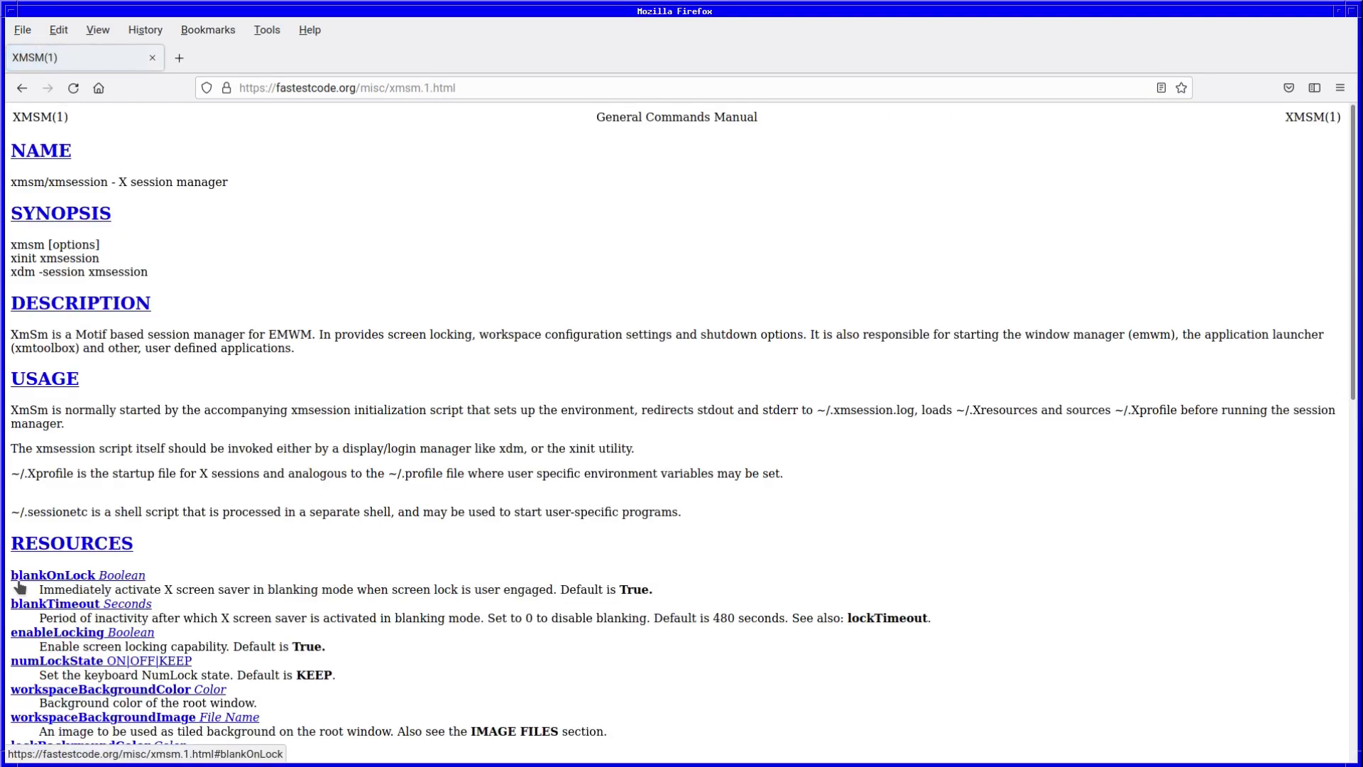